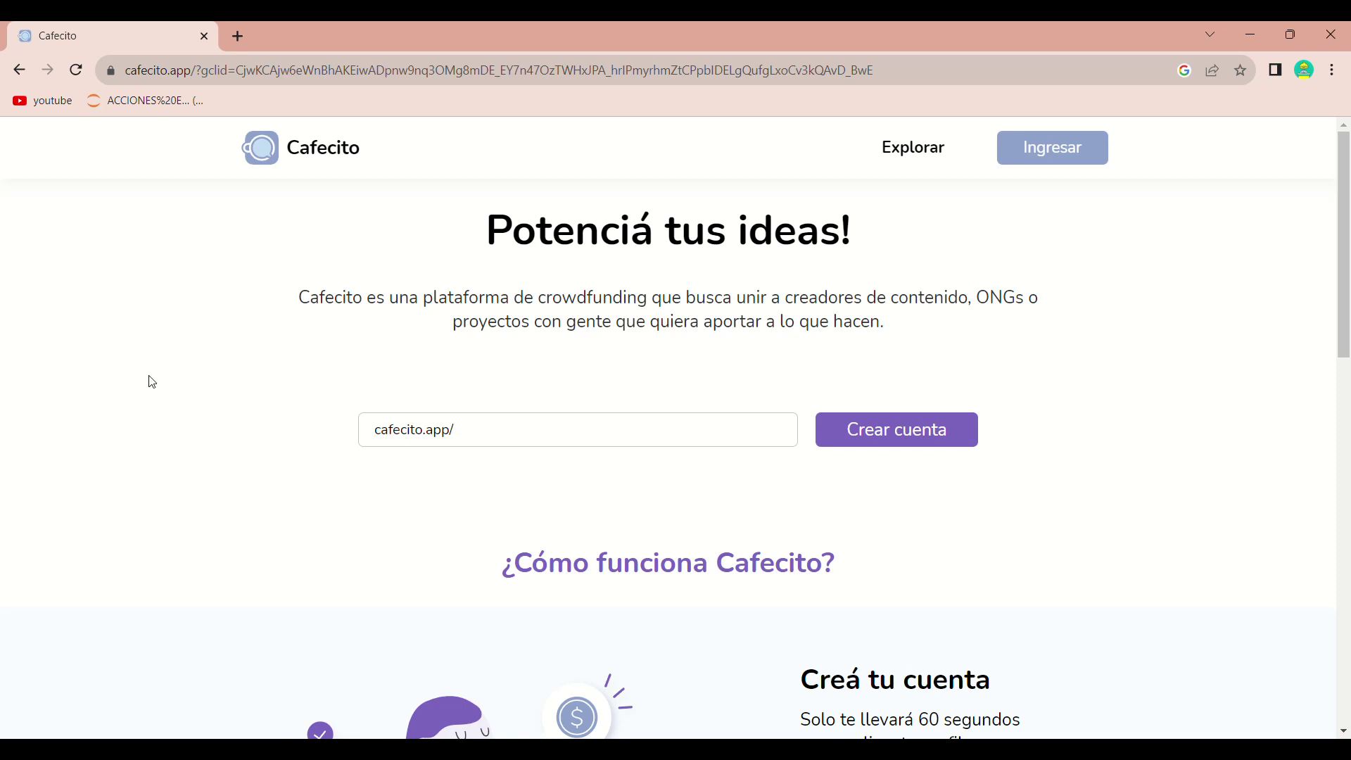
Read through the home page's explanation of how Cafecito works and the creators' testimonials.
{"action": "scroll", "coordinate": [152, 382], "scroll_direction": "down", "scroll_amount": 5}
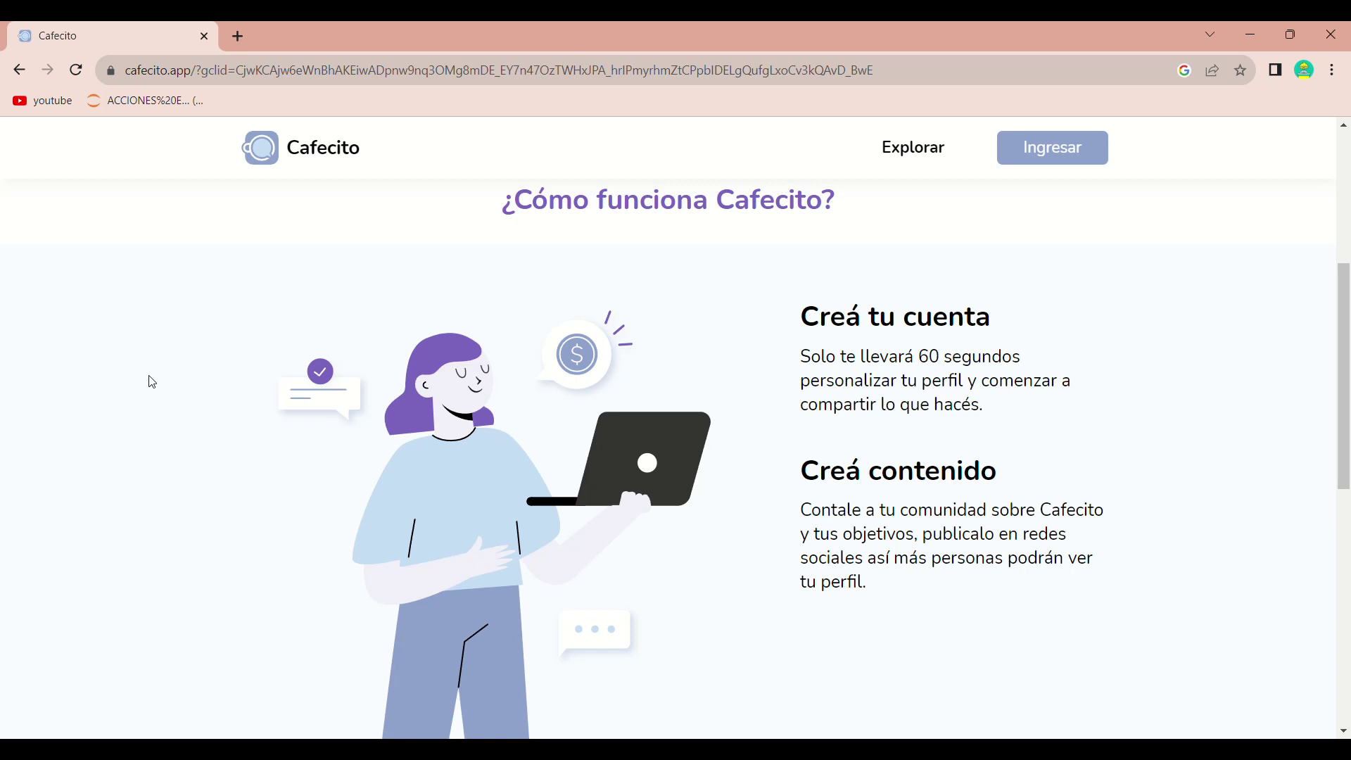
{"action": "scroll", "coordinate": [152, 382], "scroll_direction": "down", "scroll_amount": 8}
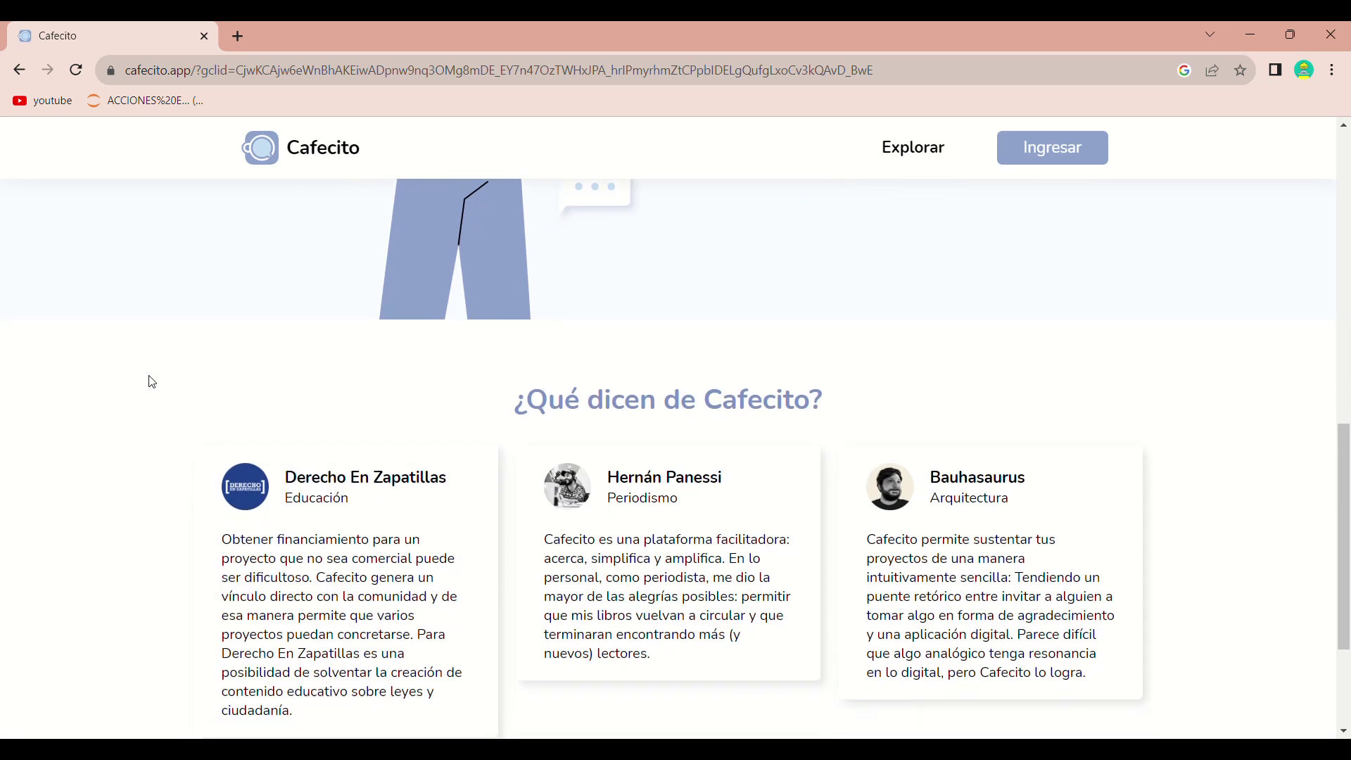
{"action": "scroll", "coordinate": [152, 382], "scroll_direction": "down", "scroll_amount": 2}
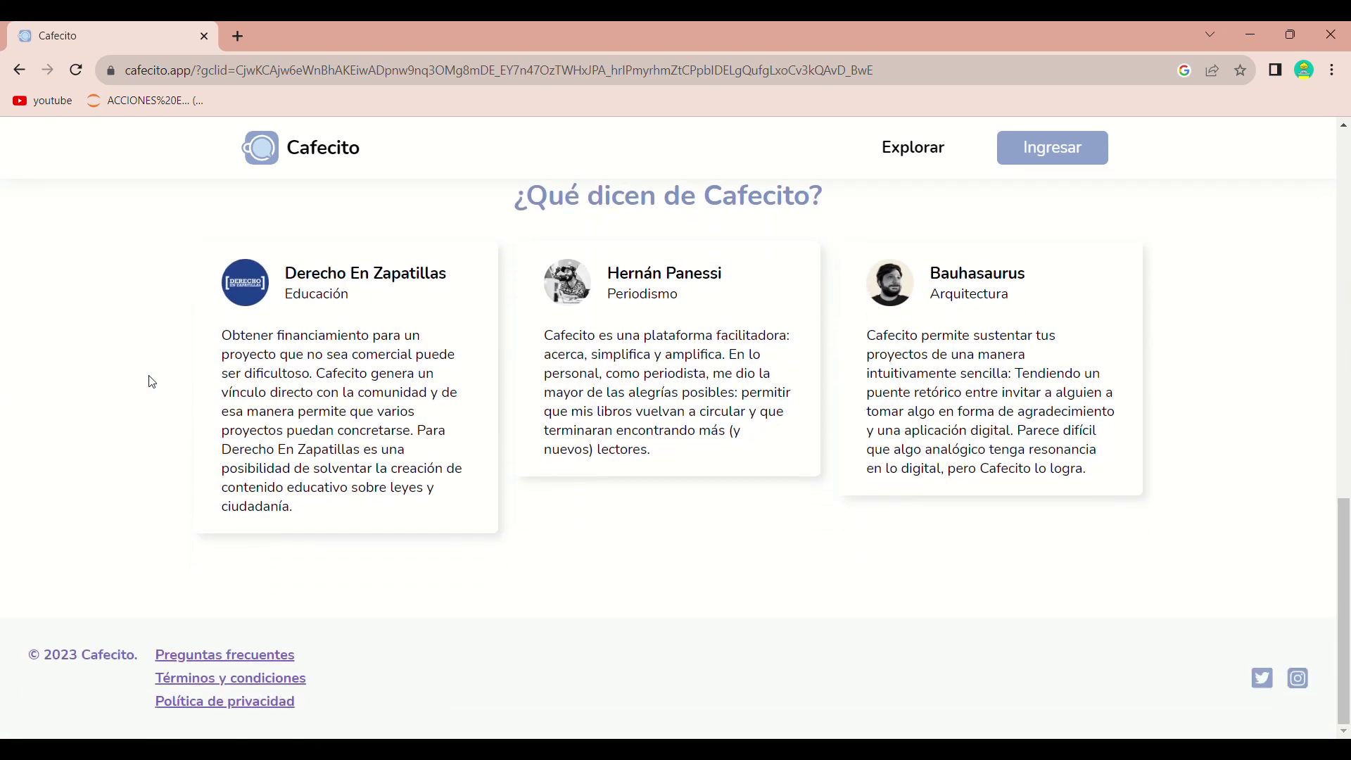
Explore the creator directory and browse the profiles in the Comunidades category.
{"action": "left_click", "coordinate": [920, 163]}
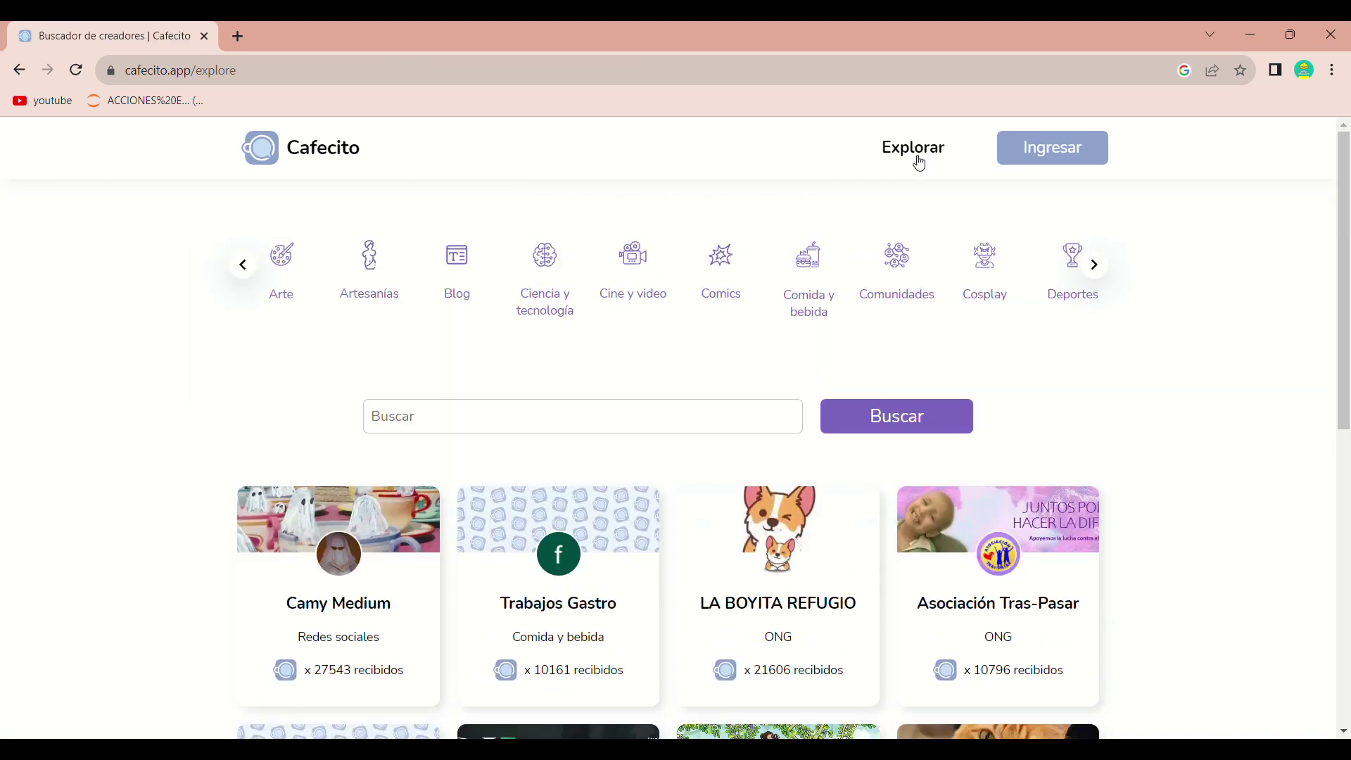
{"action": "scroll", "coordinate": [763, 235], "scroll_direction": "down", "scroll_amount": 1}
{"action": "left_click", "coordinate": [888, 224]}
{"action": "scroll", "coordinate": [854, 441], "scroll_direction": "down", "scroll_amount": 2}
{"action": "scroll", "coordinate": [854, 441], "scroll_direction": "down", "scroll_amount": 2}
{"action": "scroll", "coordinate": [943, 461], "scroll_direction": "down", "scroll_amount": 3}
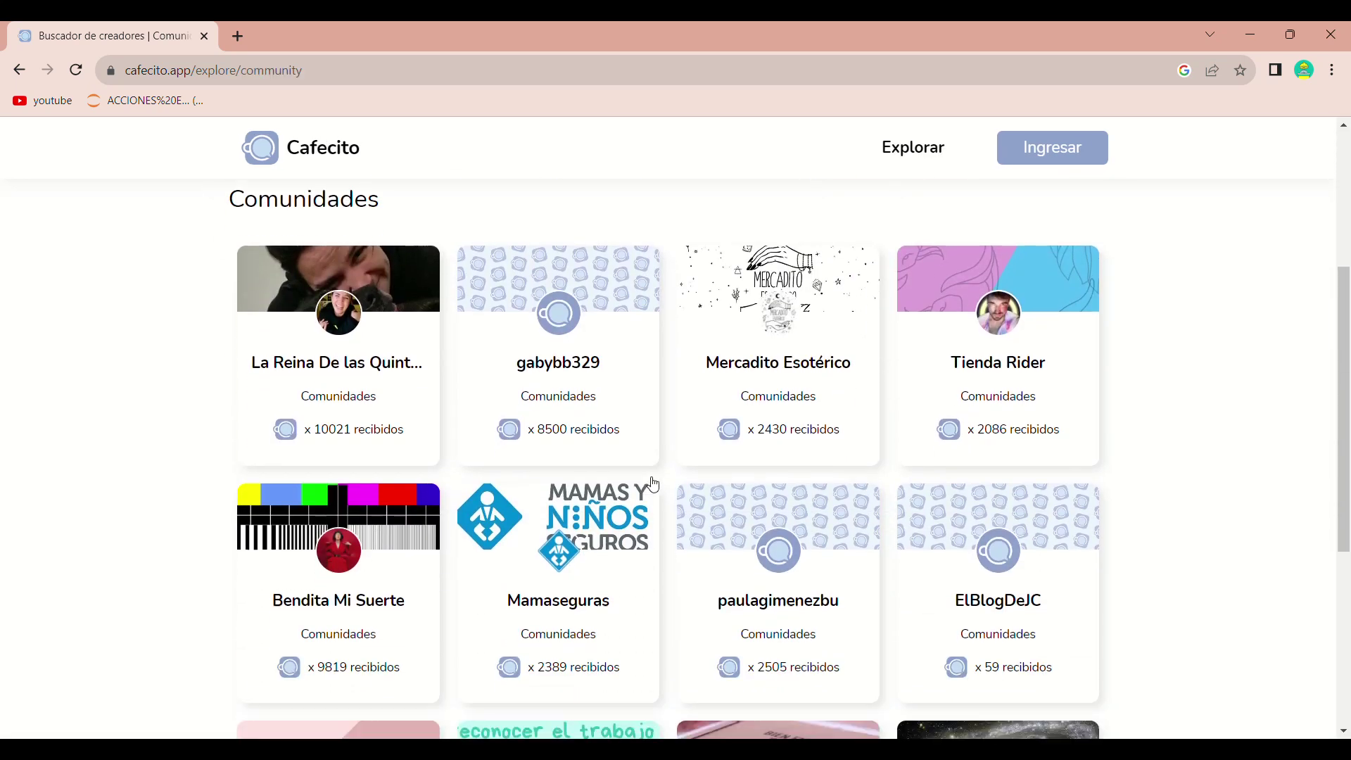
{"action": "scroll", "coordinate": [545, 507], "scroll_direction": "up", "scroll_amount": 2}
Return to the home page, register a new account with Google, and declare the content suitable for all audiences.
{"action": "left_click", "coordinate": [331, 164]}
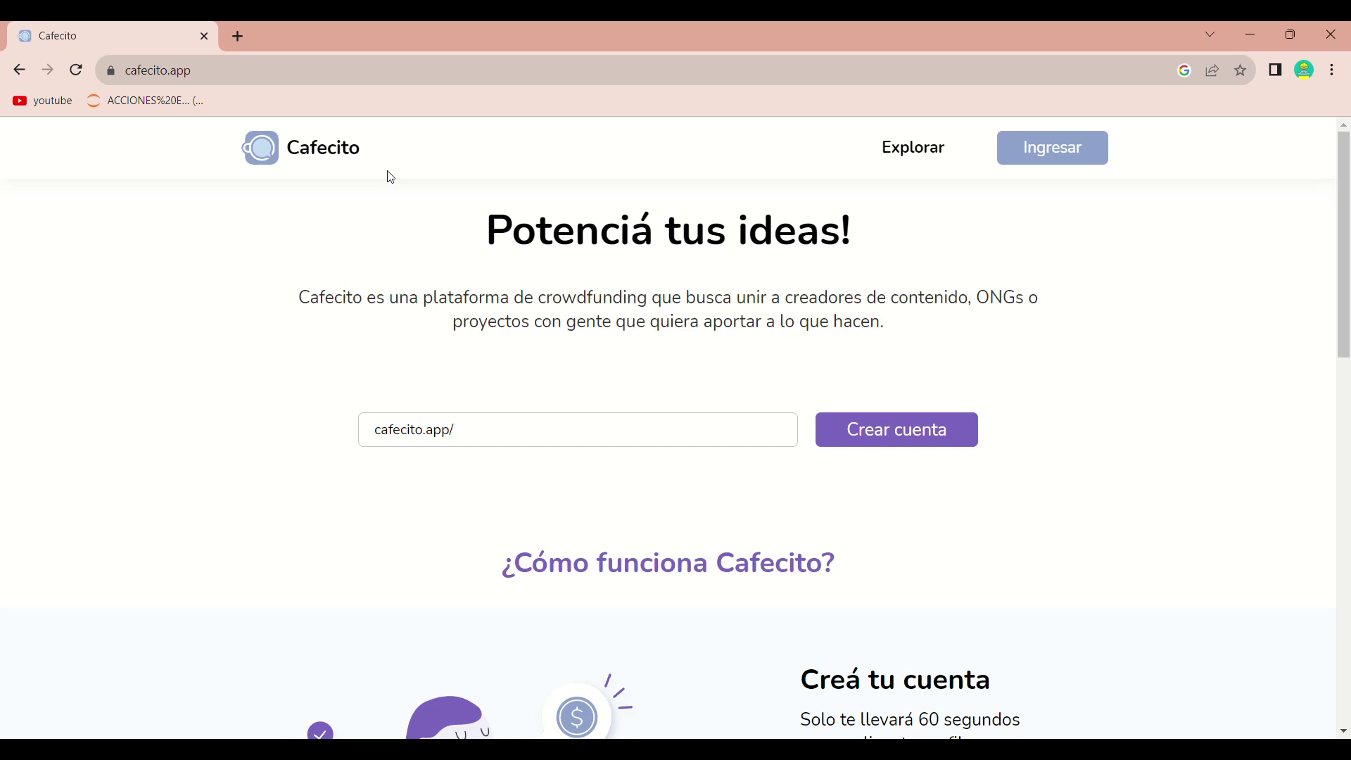
{"action": "left_click", "coordinate": [940, 432]}
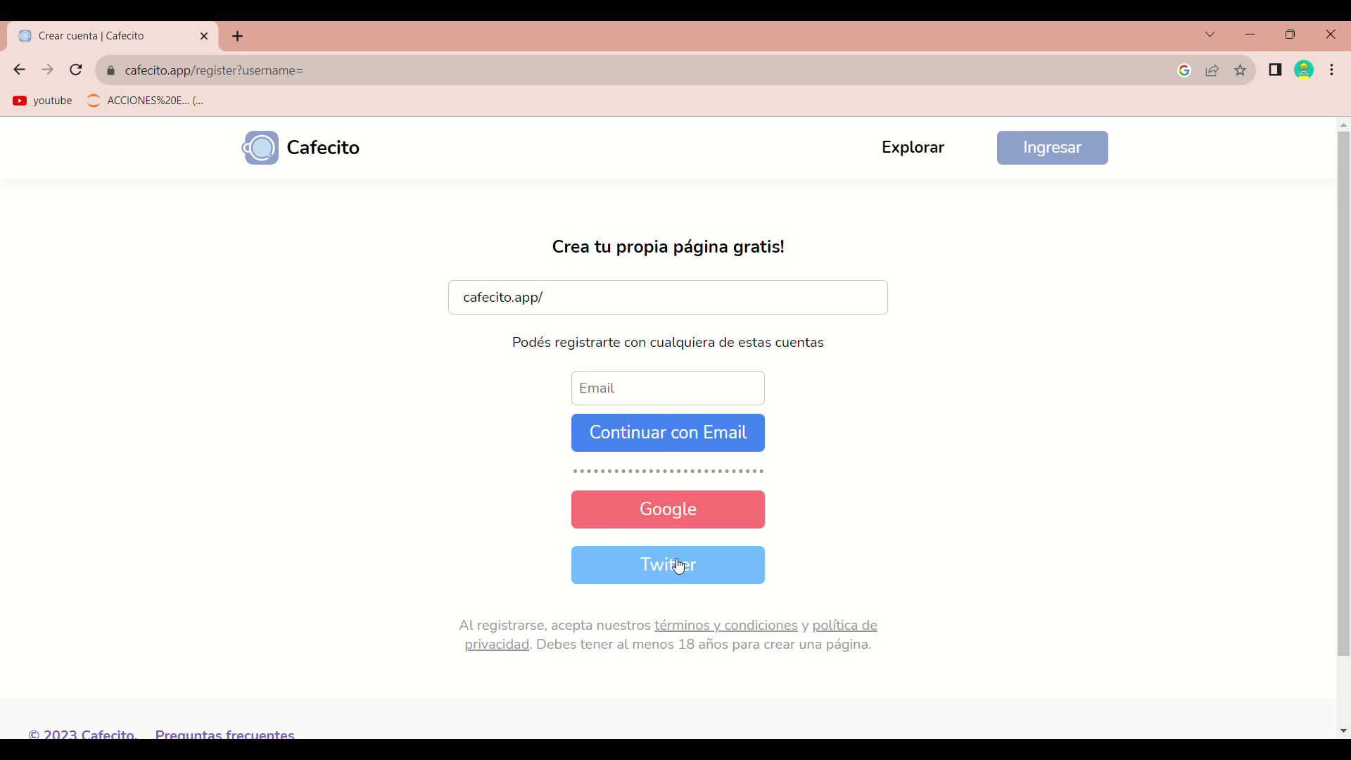
{"action": "left_click", "coordinate": [671, 521]}
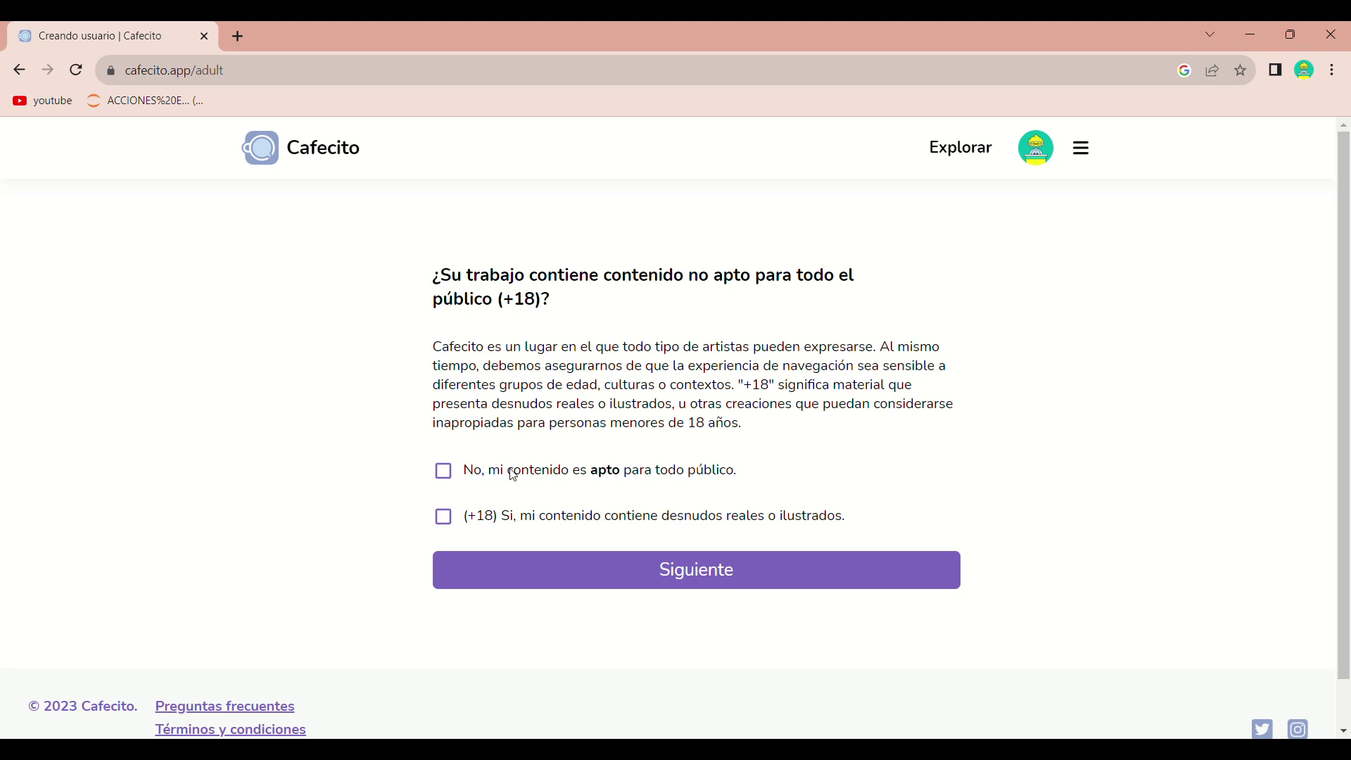
{"action": "left_click", "coordinate": [452, 472]}
{"action": "left_click", "coordinate": [670, 578]}
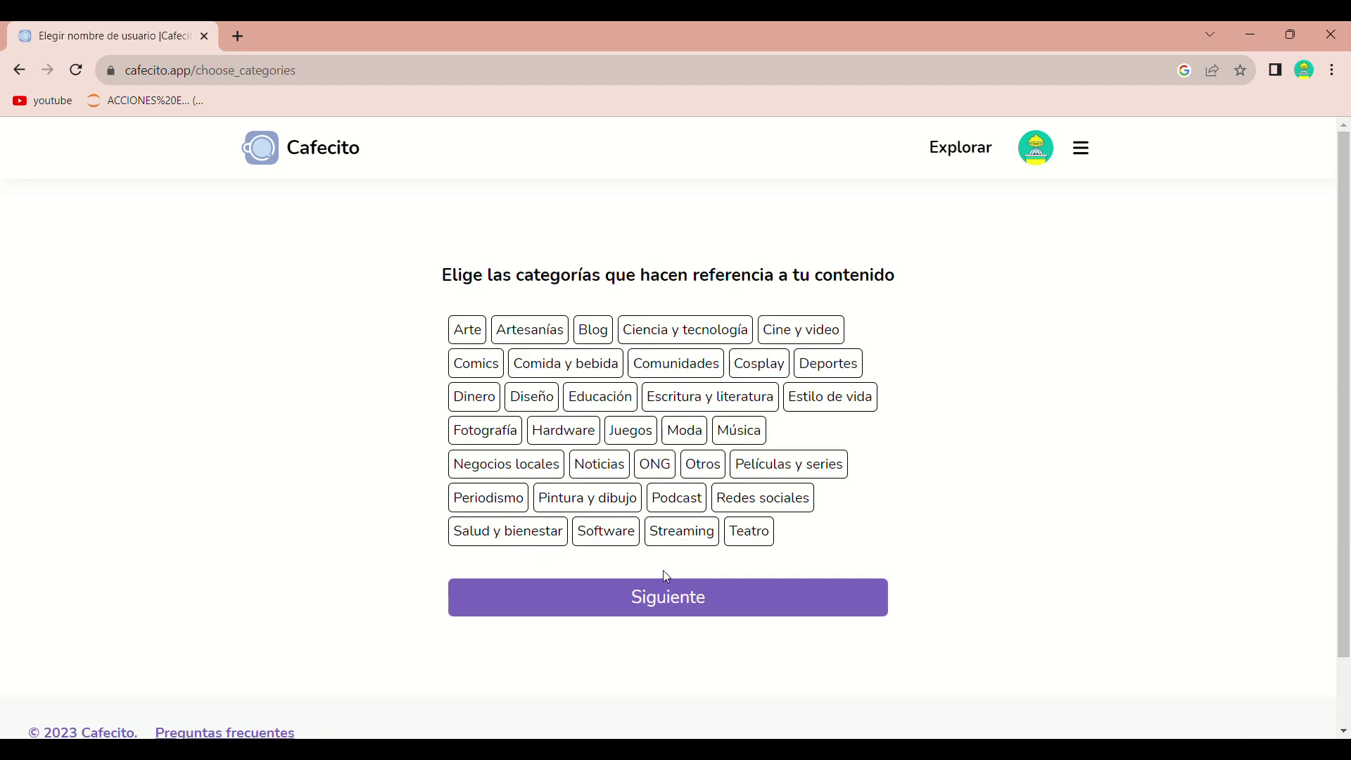
Choose Comunidades, Dinero, Educación and Otros as the content categories and continue.
{"action": "left_click", "coordinate": [672, 364]}
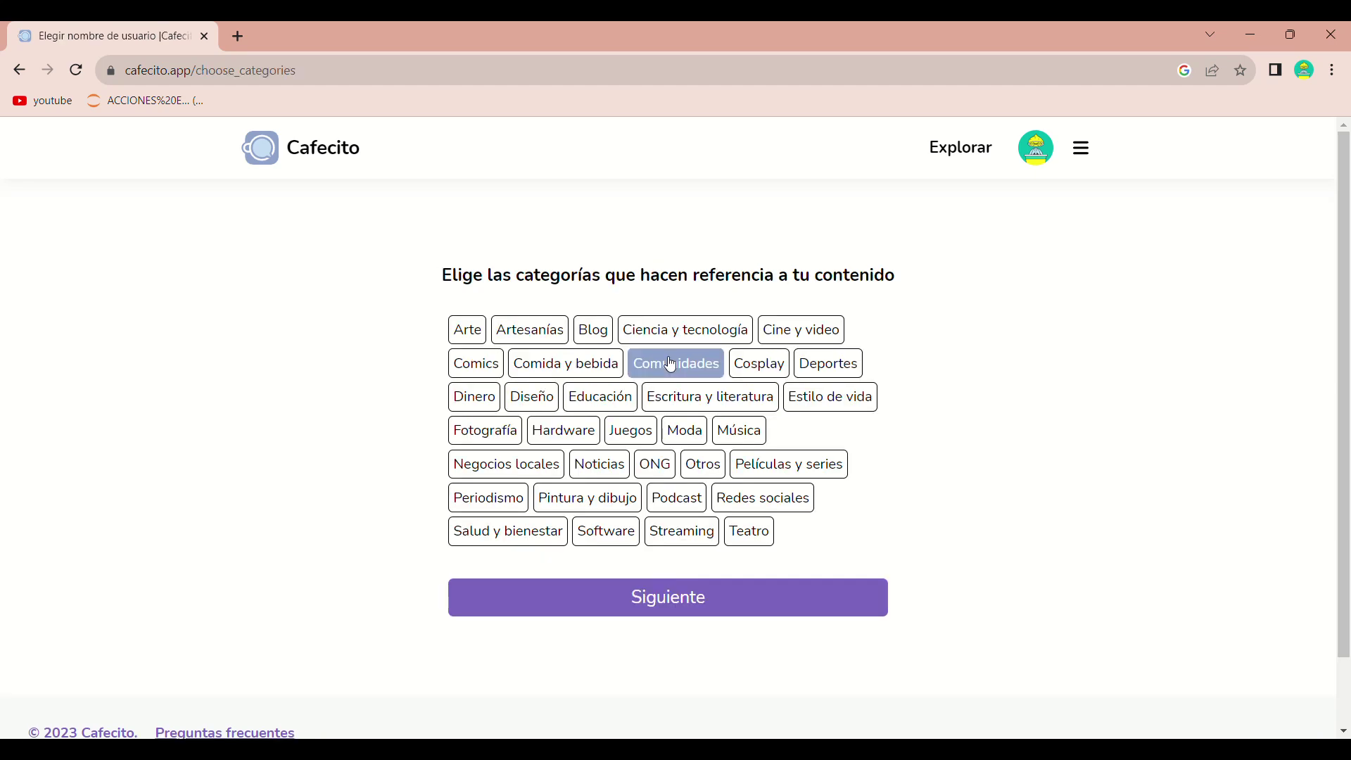
{"action": "left_click", "coordinate": [469, 399]}
{"action": "left_click", "coordinate": [612, 399]}
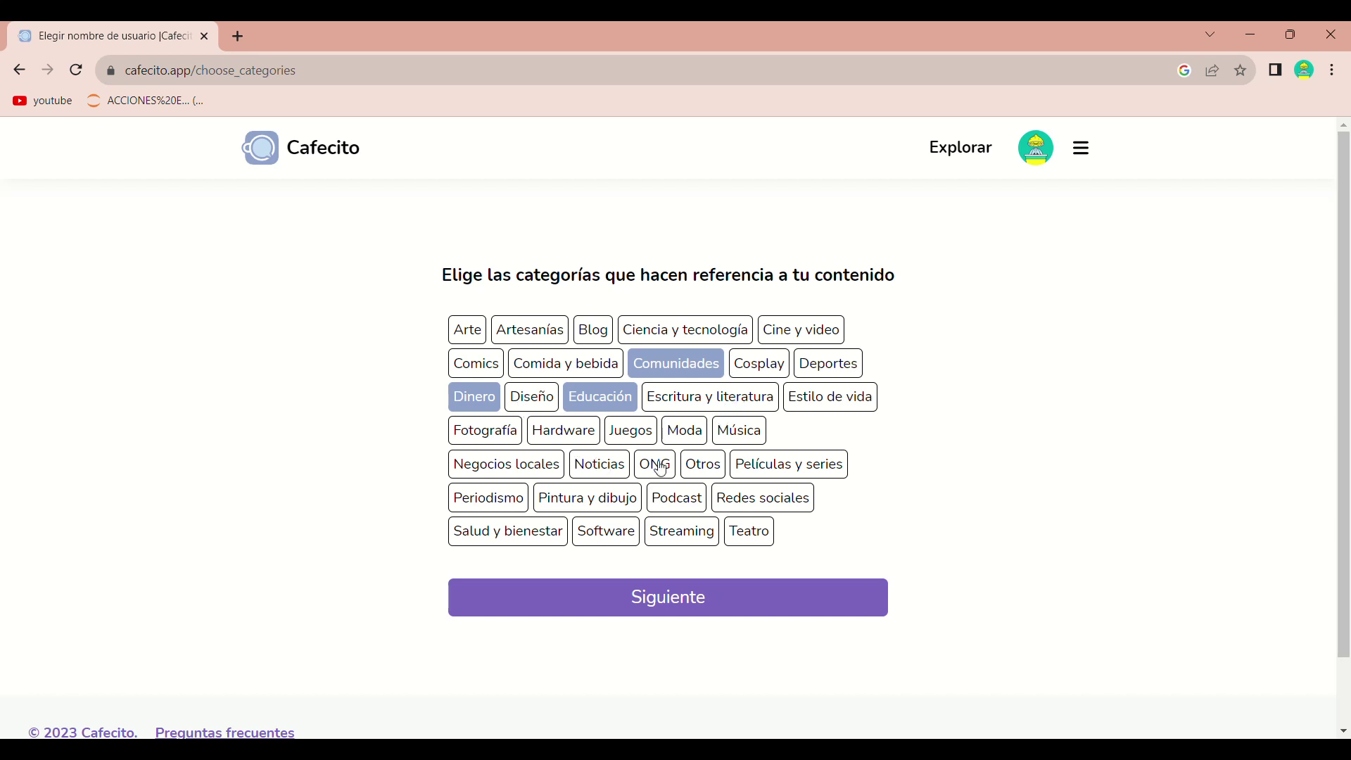
{"action": "left_click", "coordinate": [705, 469]}
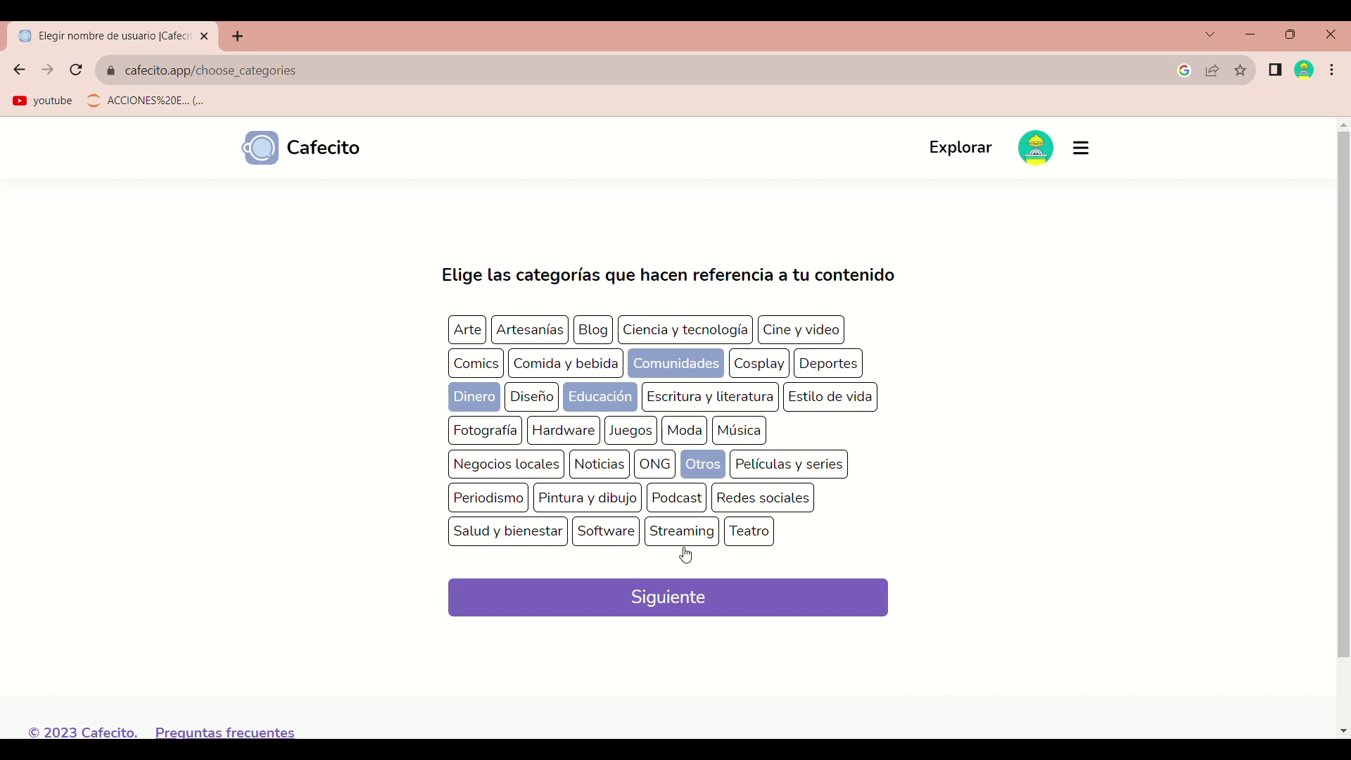
{"action": "left_click", "coordinate": [721, 606]}
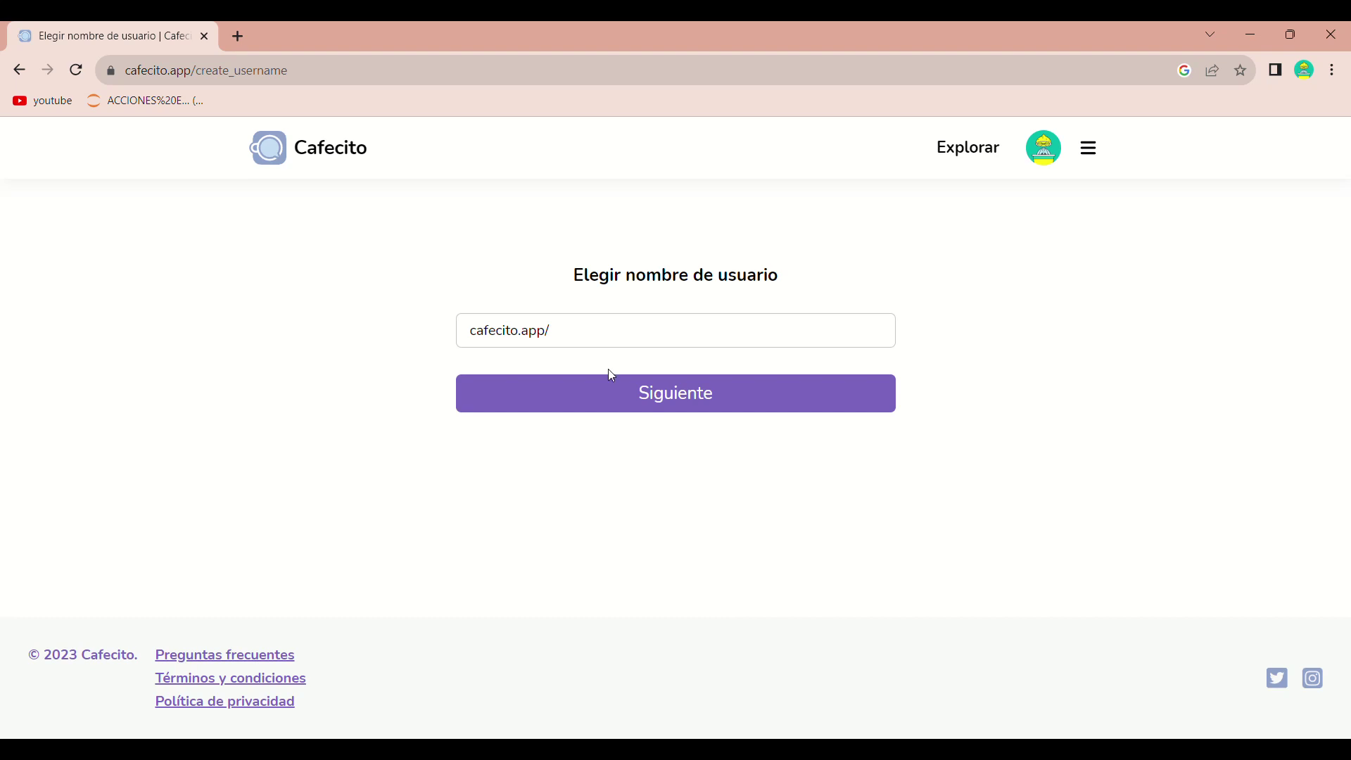
Set the page's username to "ideafinanciera" and continue to the new profile.
{"action": "left_click", "coordinate": [588, 334]}
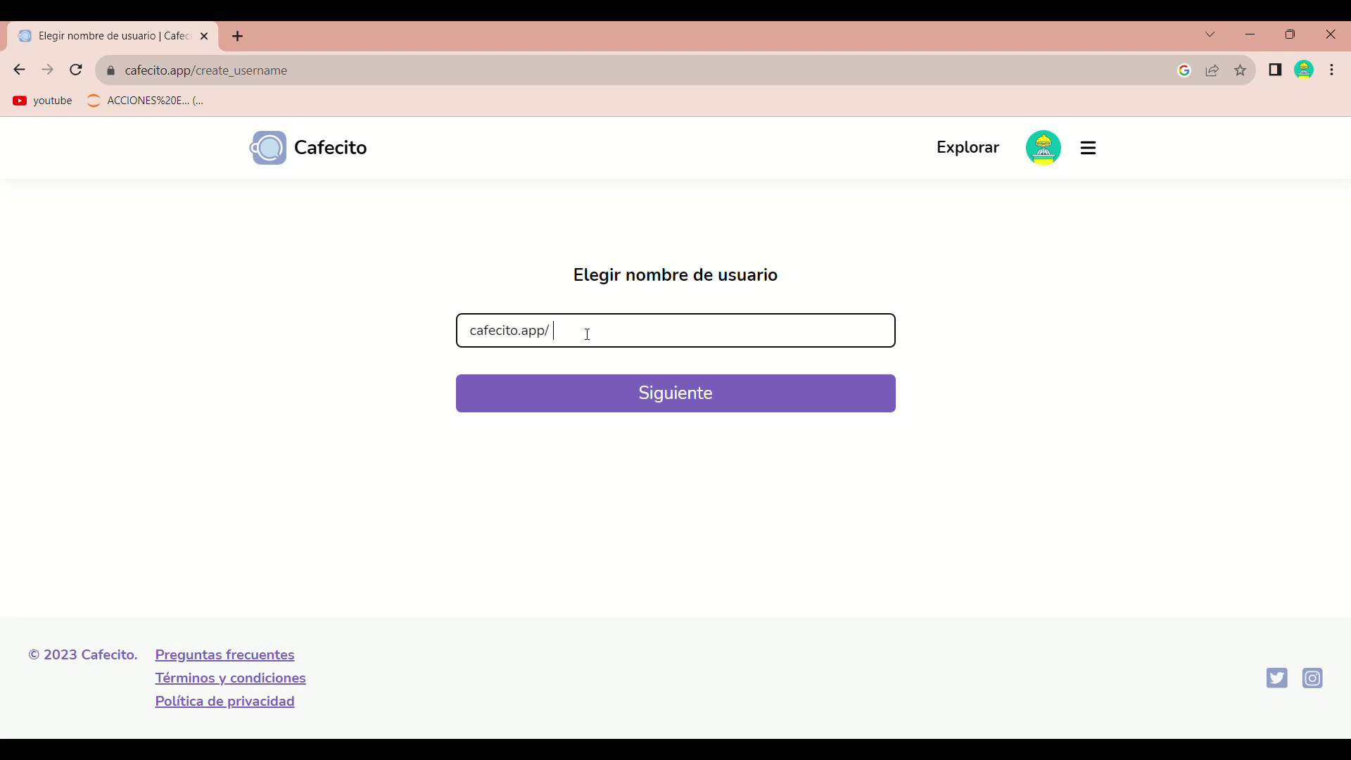
{"action": "type", "text": "ideafinanciera"}
{"action": "left_click", "coordinate": [590, 400]}
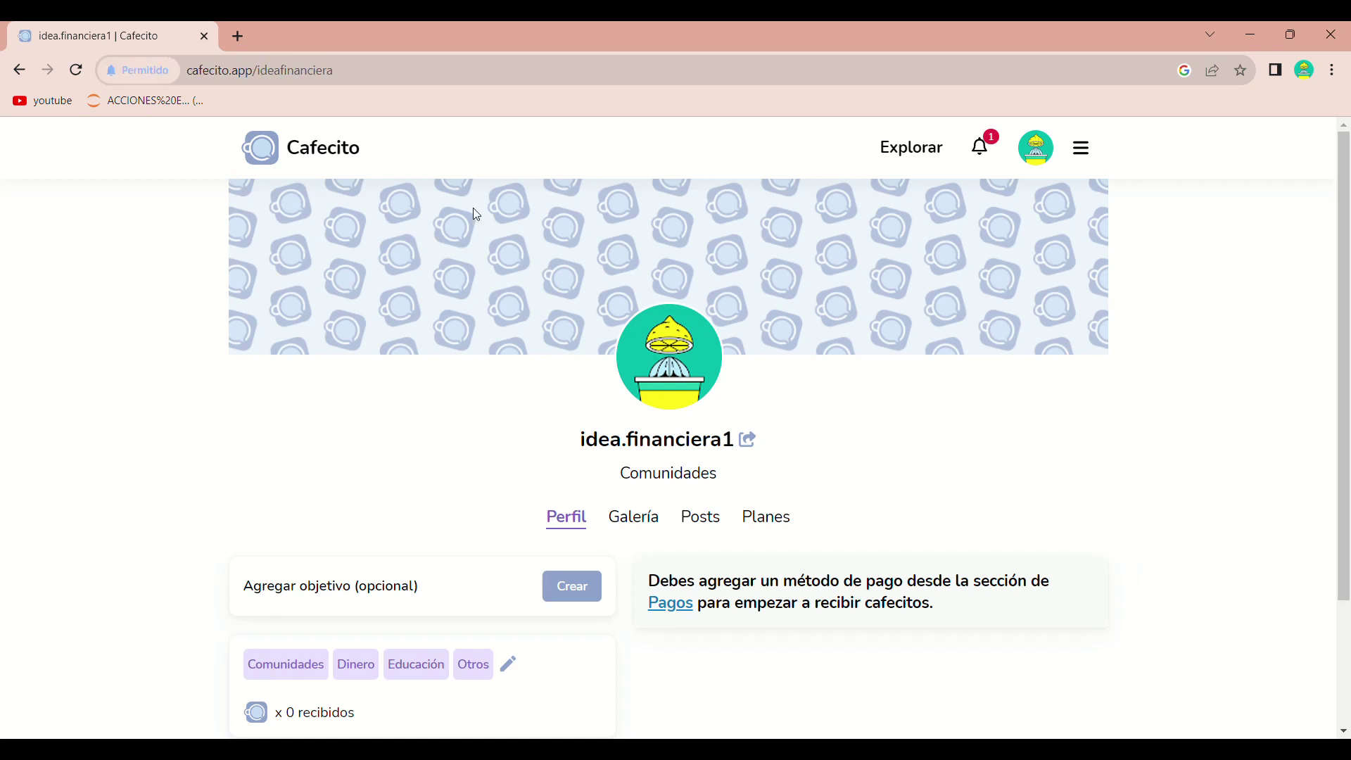
Check the account's notifications, close them, and look over the new profile page.
{"action": "left_click", "coordinate": [986, 153]}
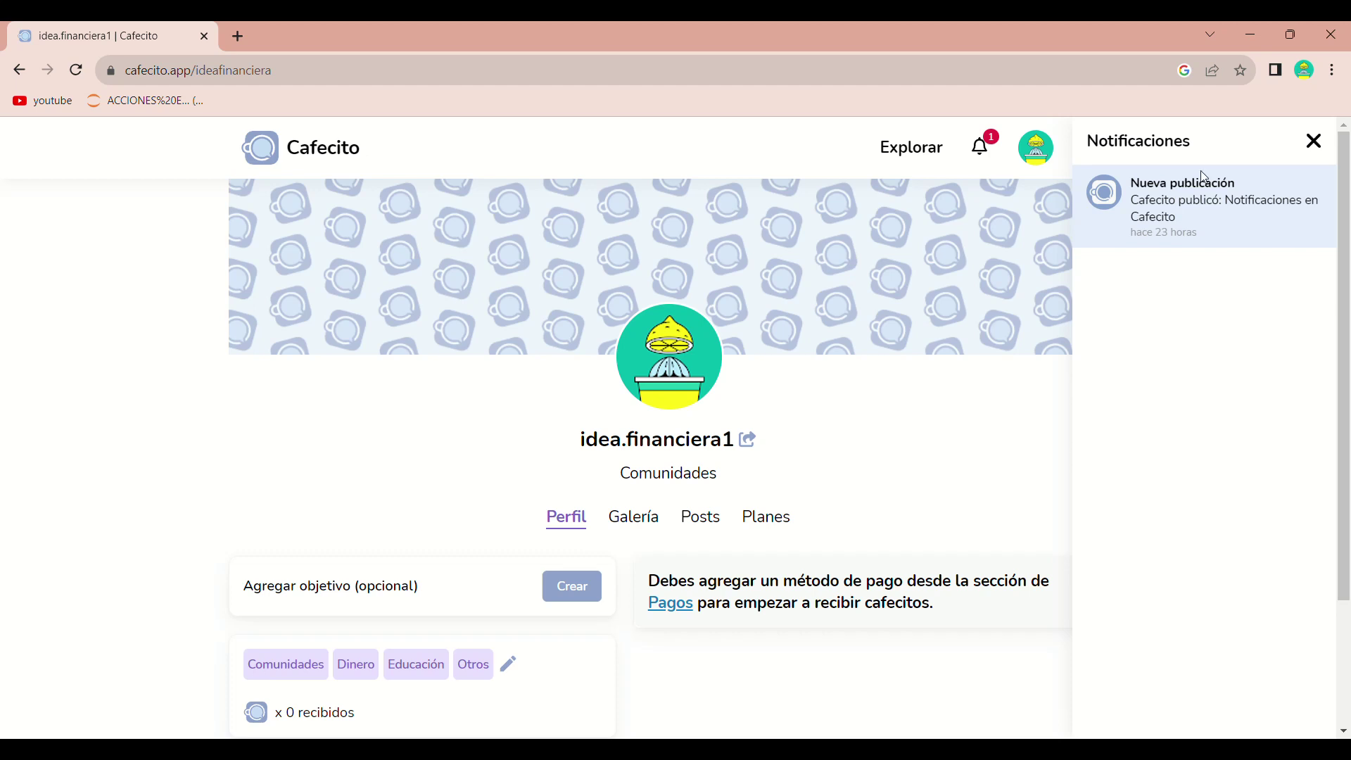
{"action": "left_click", "coordinate": [1313, 143]}
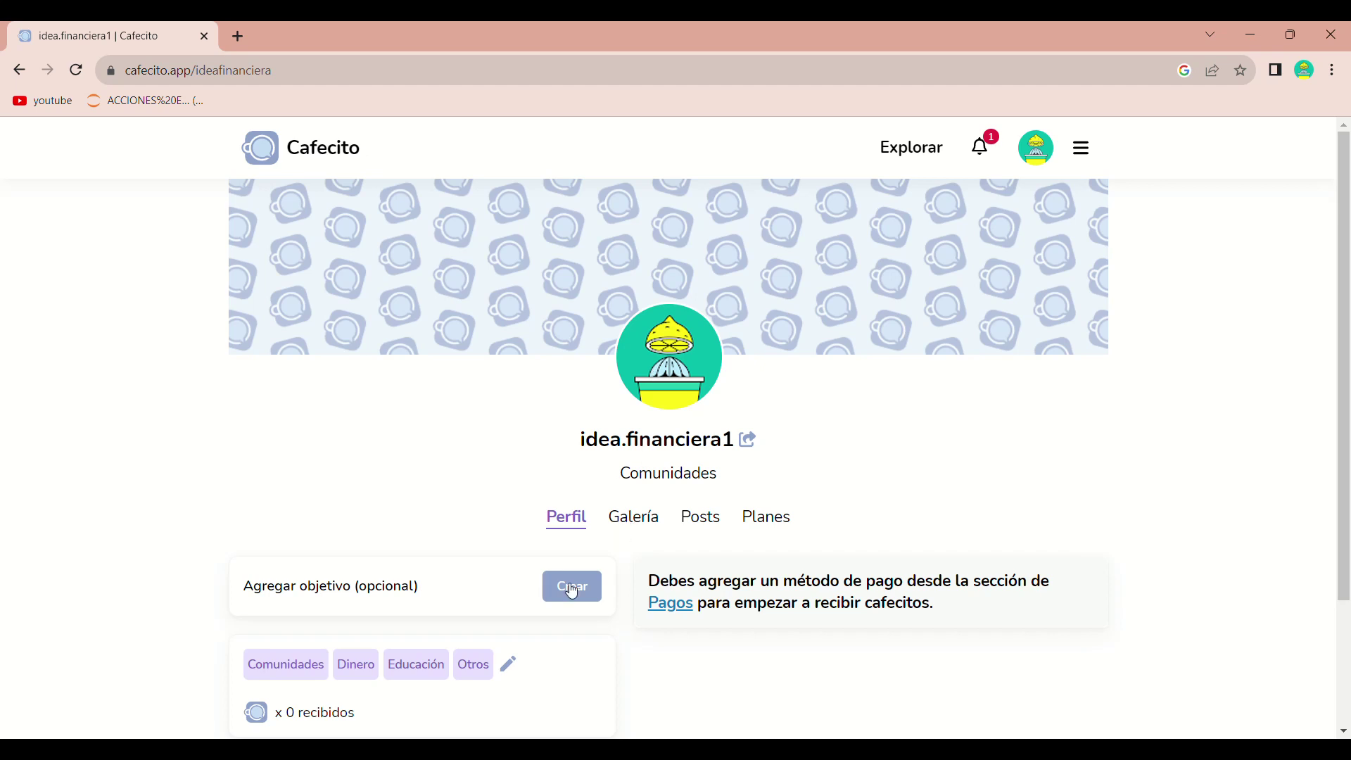
{"action": "scroll", "coordinate": [573, 591], "scroll_direction": "down", "scroll_amount": 2}
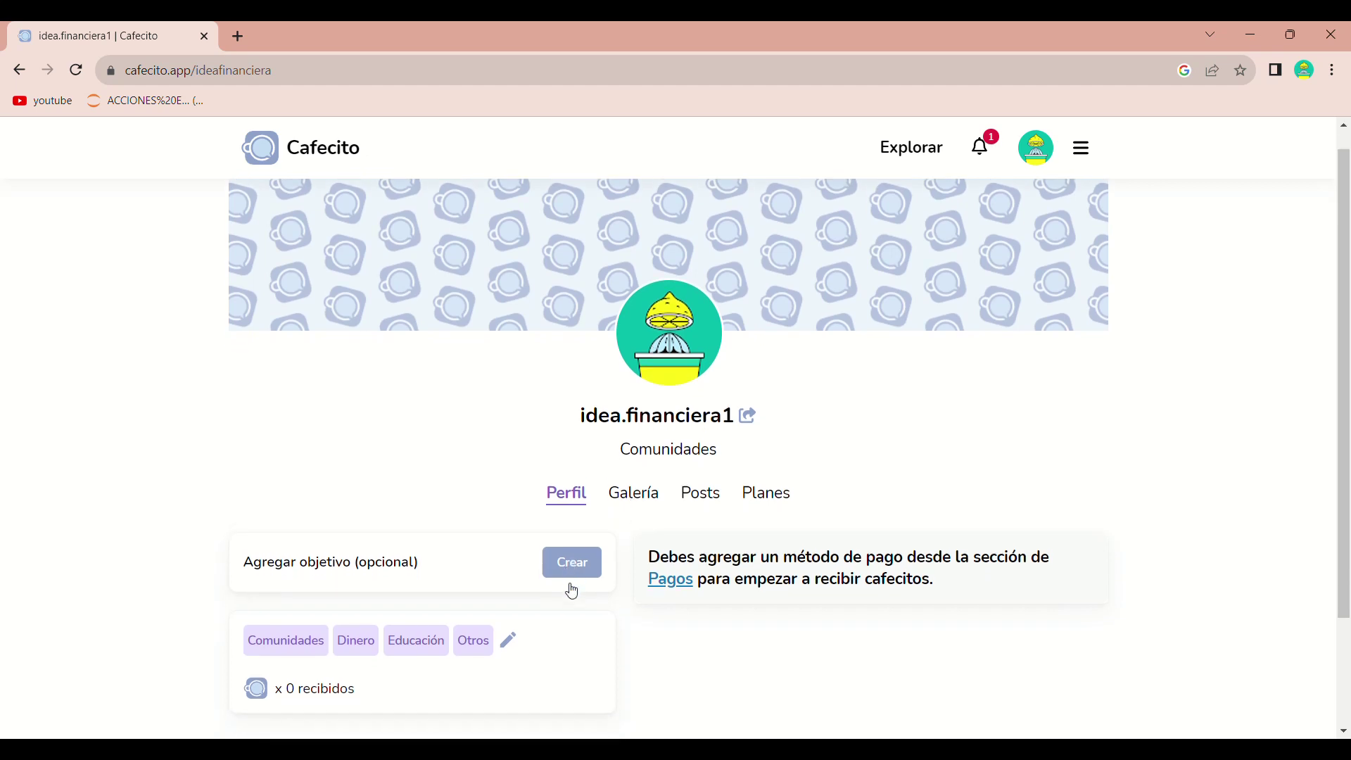
{"action": "scroll", "coordinate": [573, 590], "scroll_direction": "down", "scroll_amount": 1}
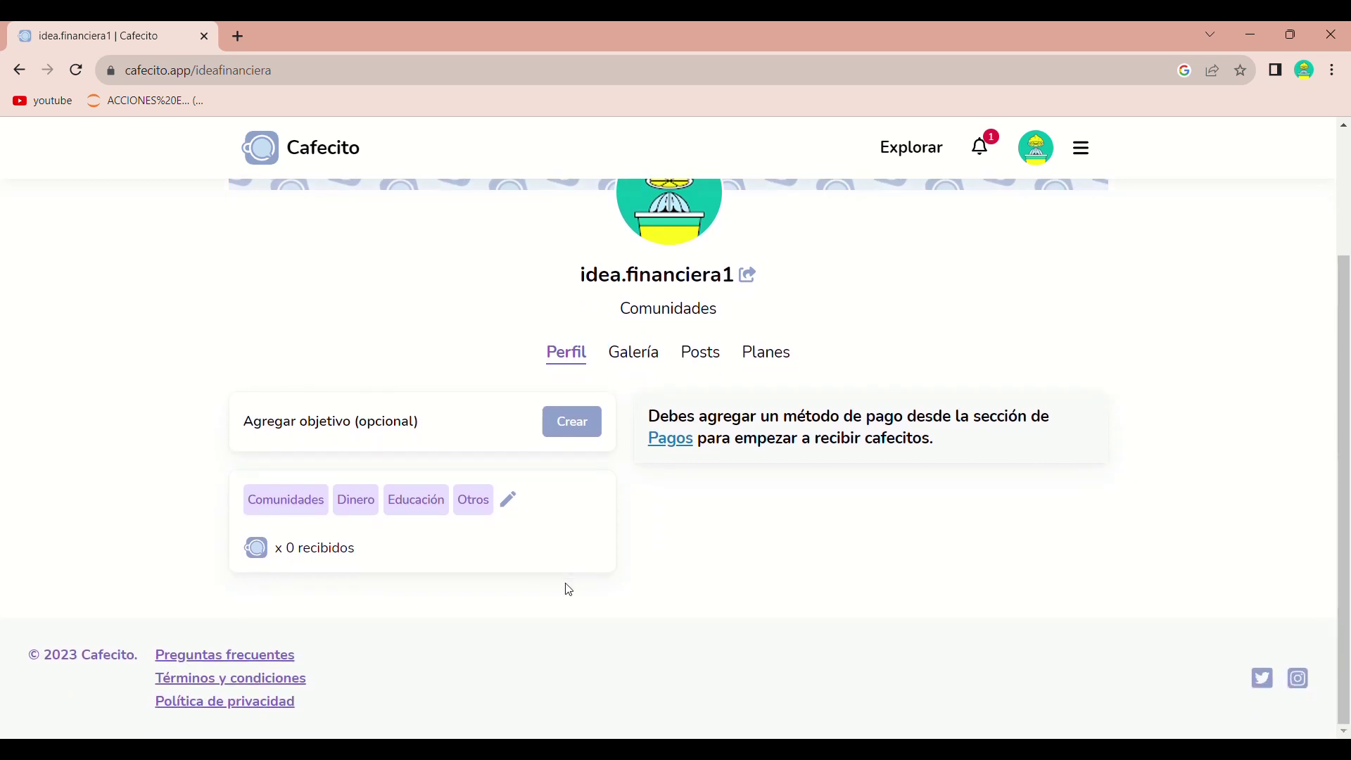
{"action": "scroll", "coordinate": [569, 589], "scroll_direction": "up", "scroll_amount": 3}
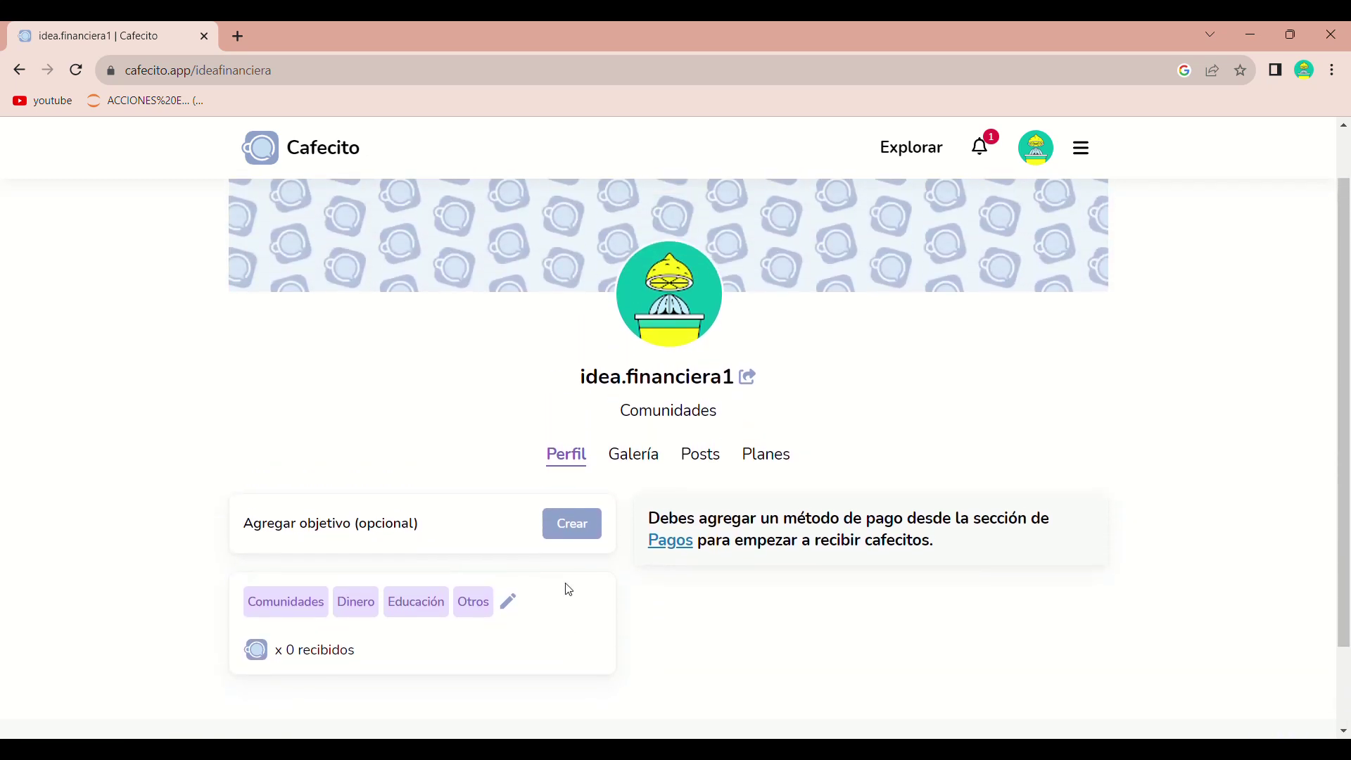
Start a new profile goal titled "Muchas gracias a todos!" with a description thanking supporters and inviting donations for the YouTube finance content.
{"action": "left_click", "coordinate": [571, 588]}
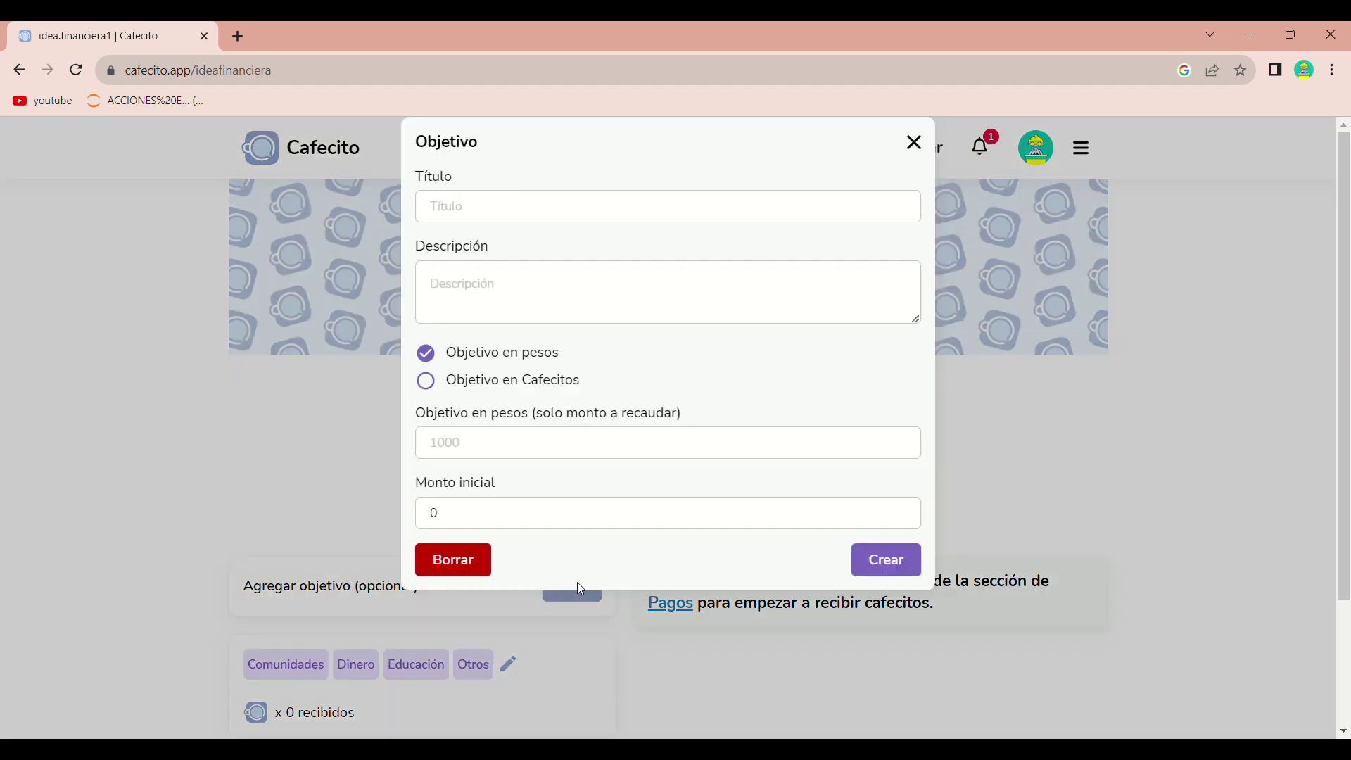
{"action": "left_click", "coordinate": [457, 209]}
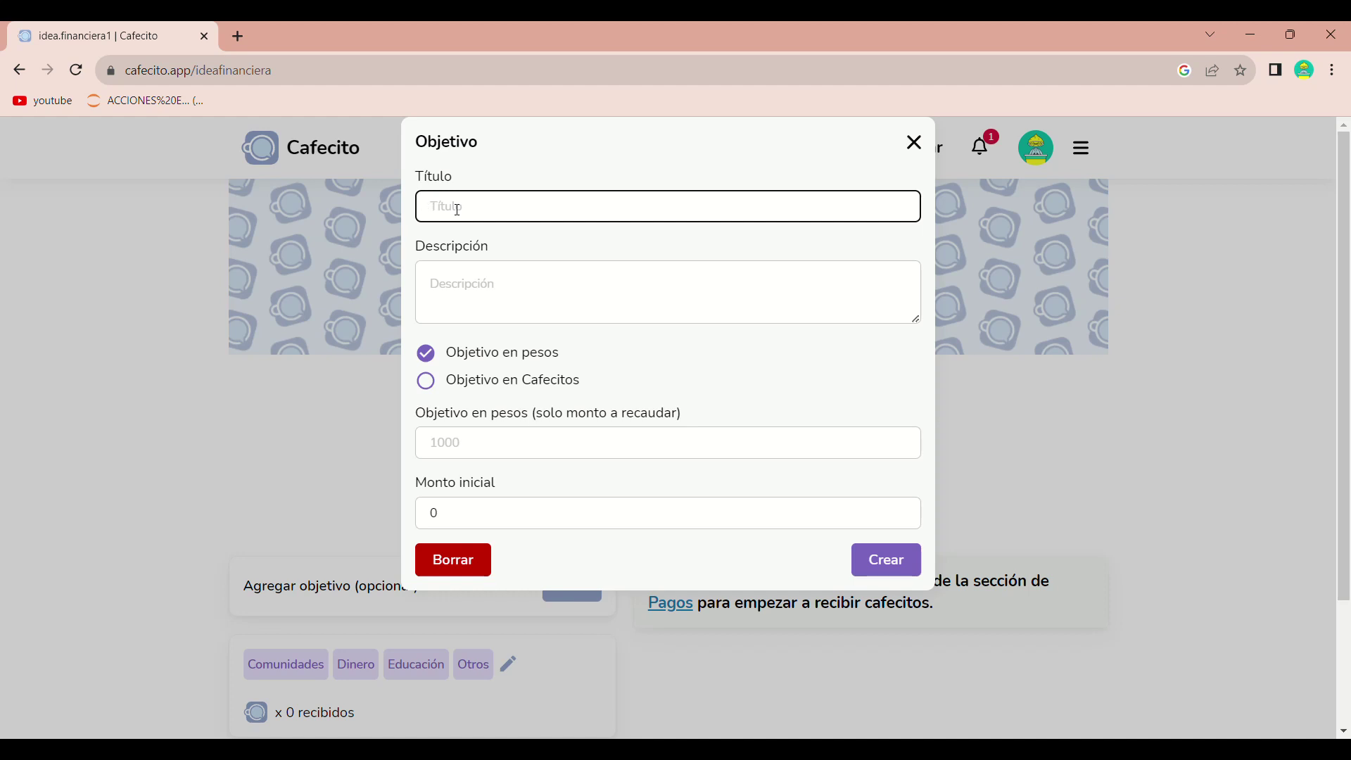
{"action": "type", "text": "M"}
{"action": "type", "text": "uchas gracias a todos!"}
{"action": "left_click", "coordinate": [432, 284]}
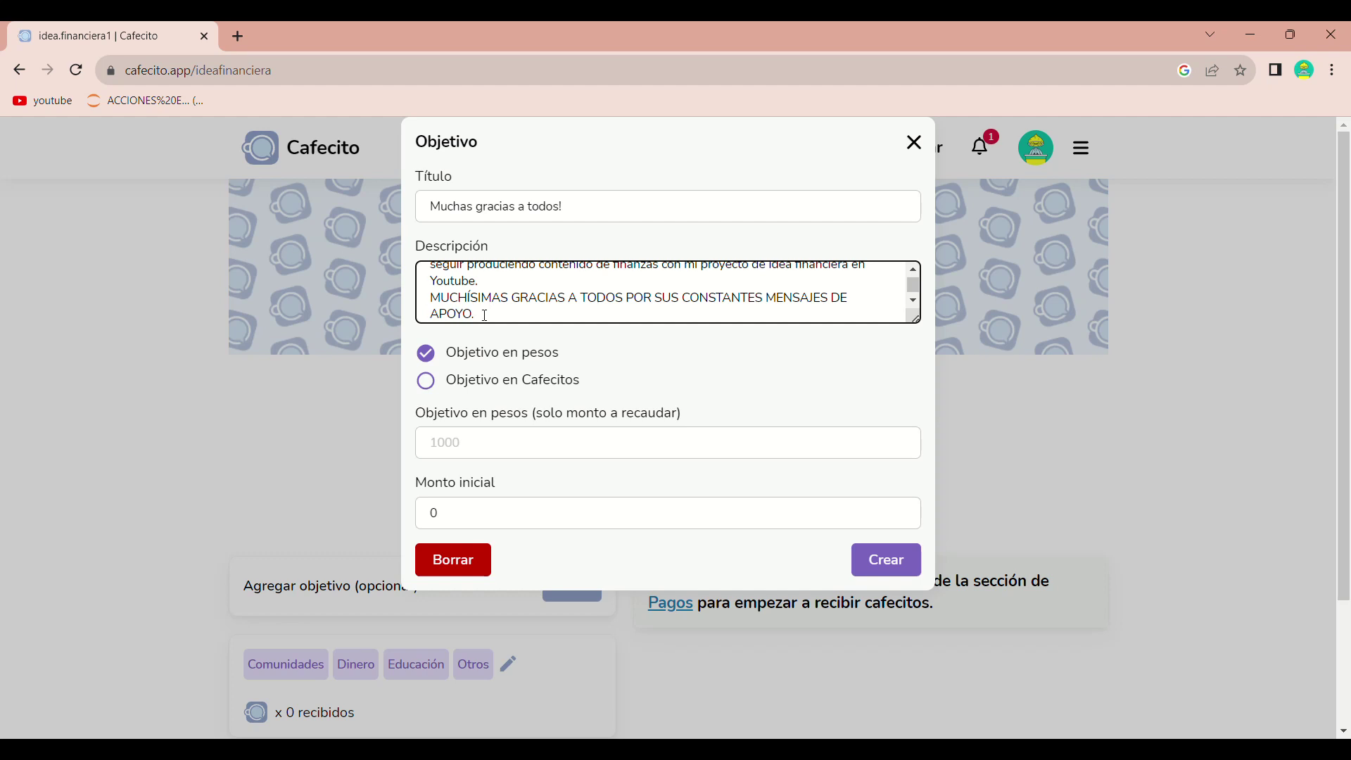
Measure the goal in Cafecitos instead of pesos, set its target to 10000, and create it.
{"action": "left_click", "coordinate": [515, 436]}
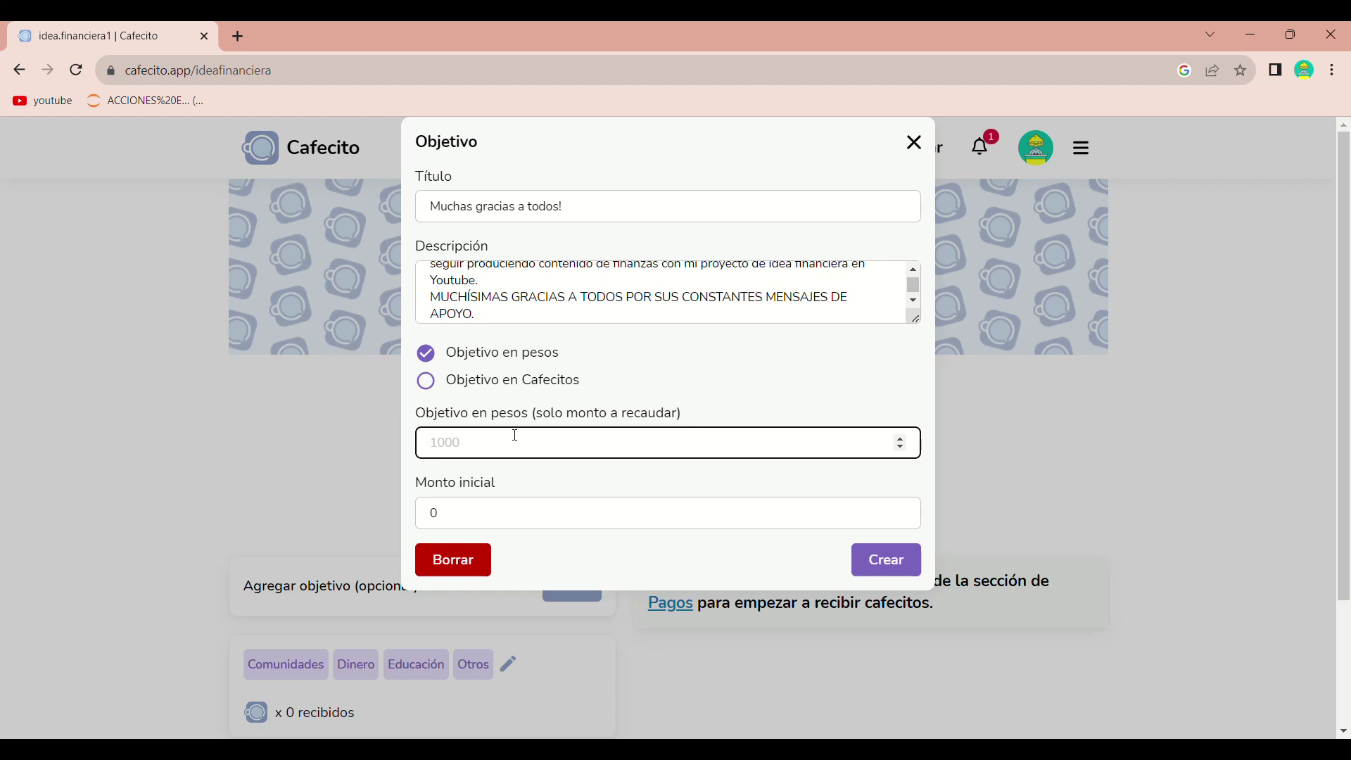
{"action": "left_click", "coordinate": [426, 381]}
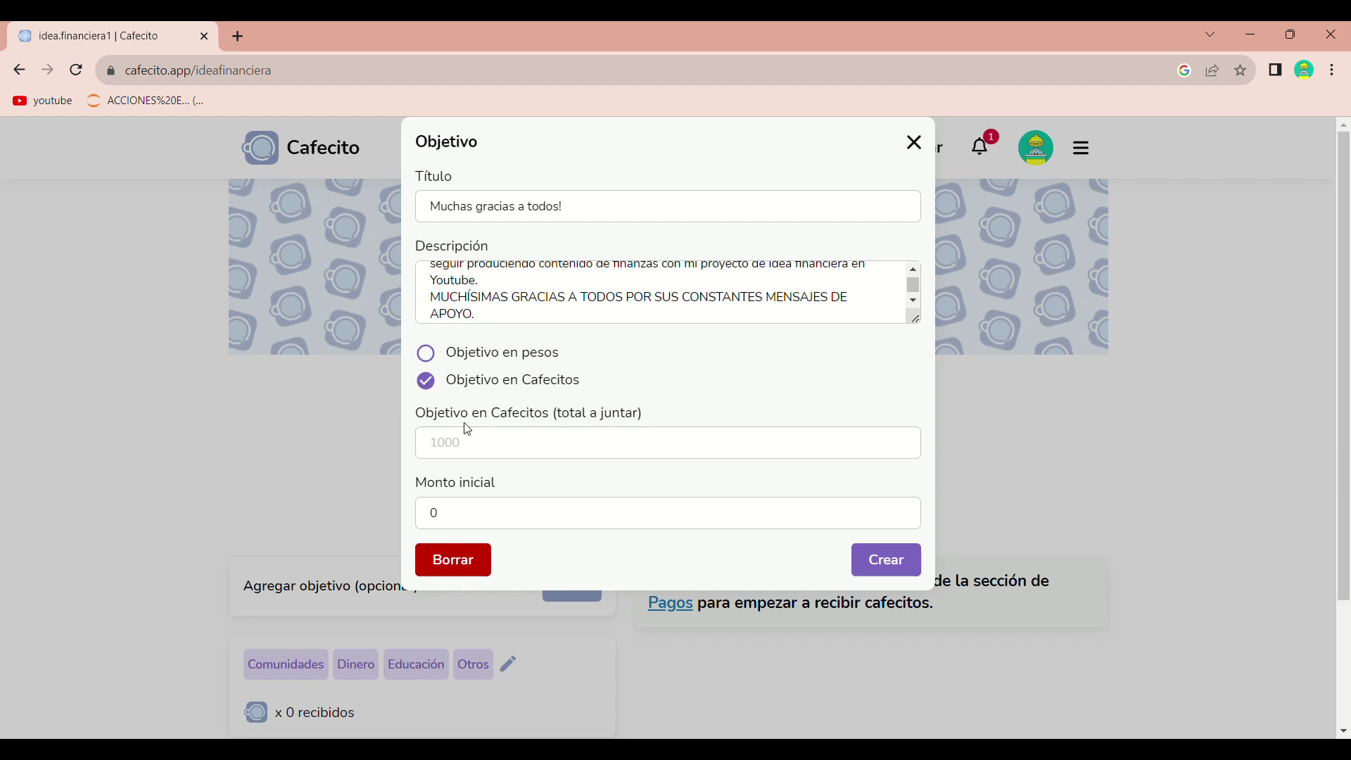
{"action": "left_click", "coordinate": [473, 445]}
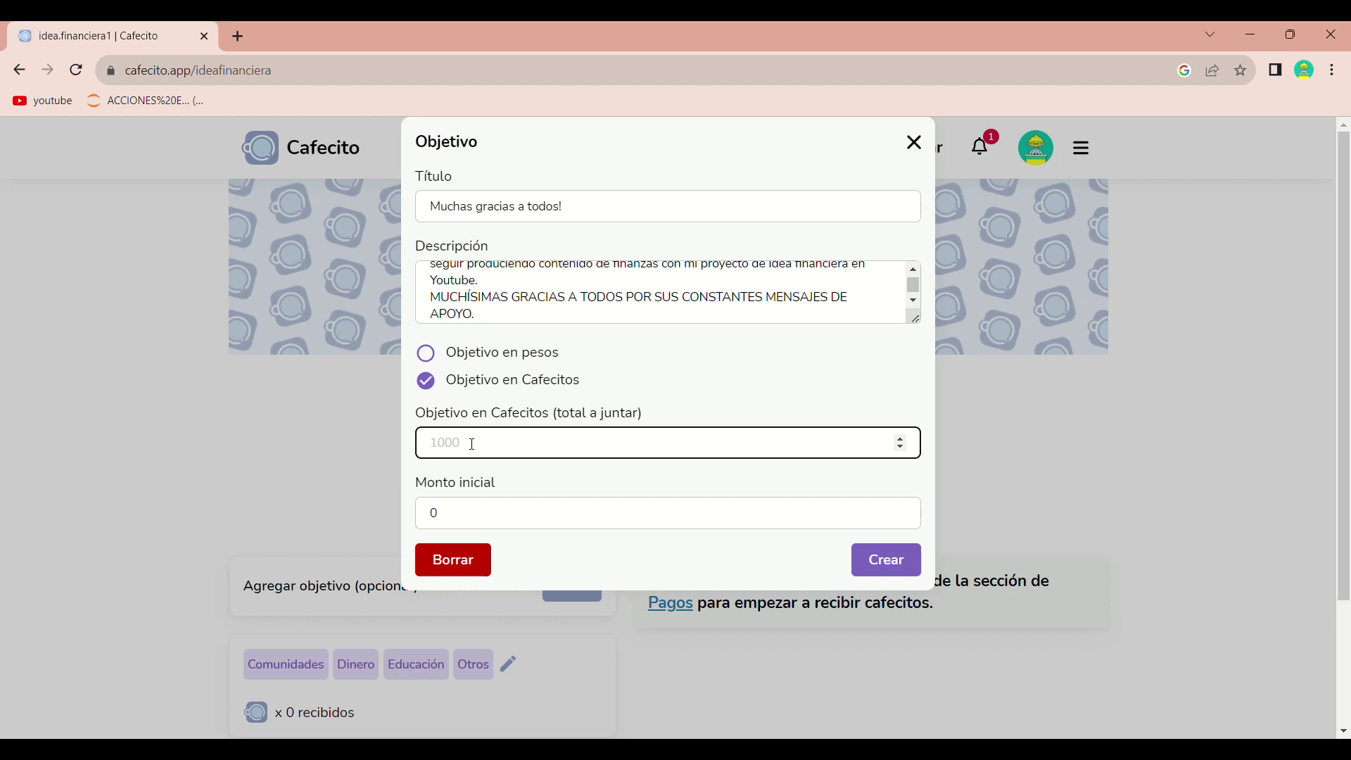
{"action": "type", "text": "10000"}
{"action": "key", "text": "Tab"}
{"action": "left_click", "coordinate": [889, 562]}
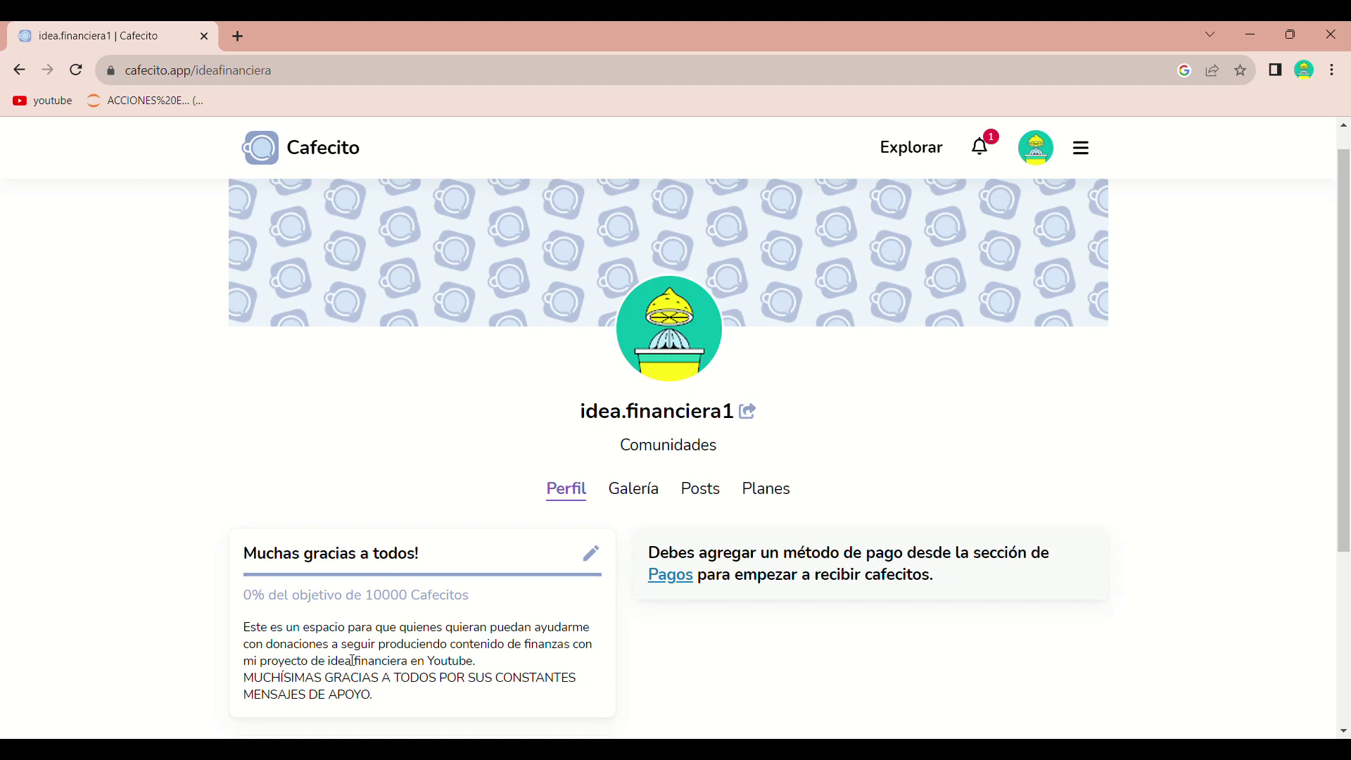
Open the account's control panel and review its earnings, sharing options, recent supporters and visitor chart.
{"action": "scroll", "coordinate": [1143, 230], "scroll_direction": "up", "scroll_amount": 1}
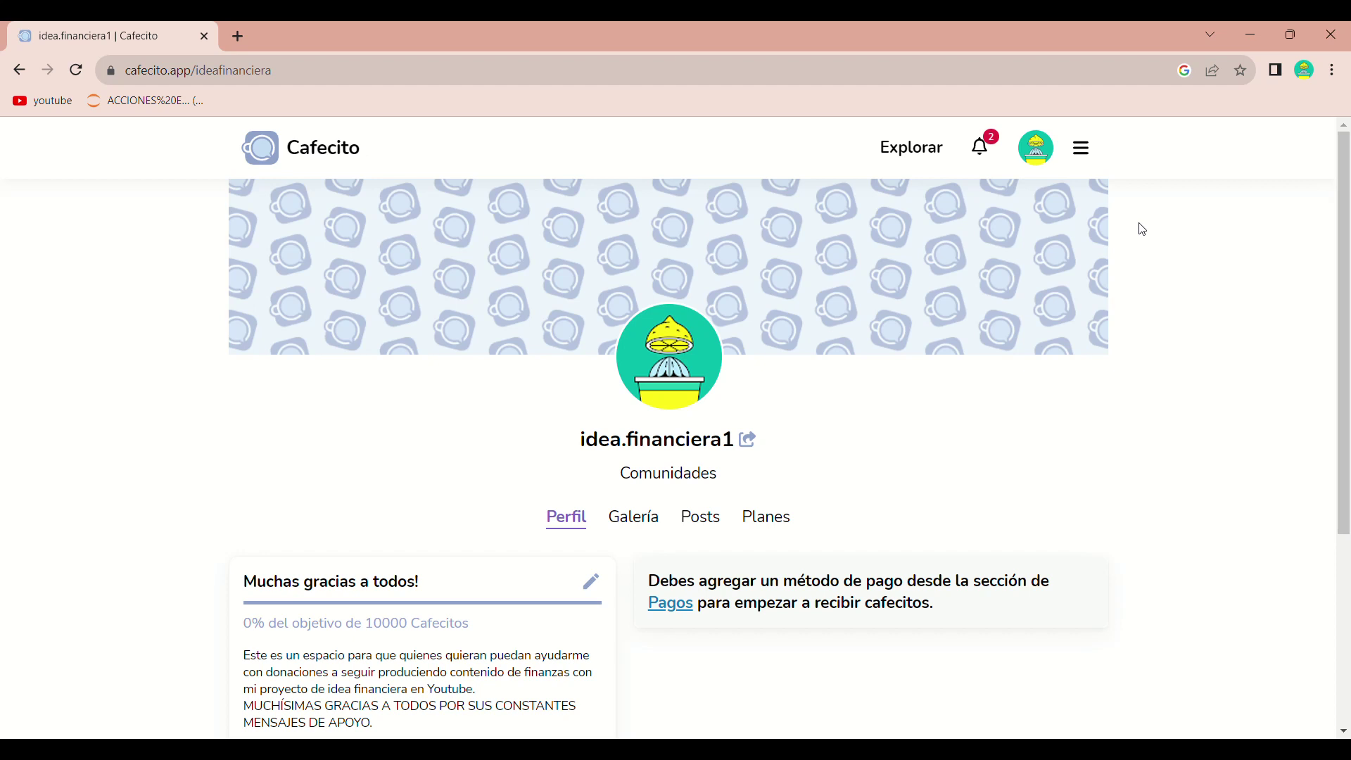
{"action": "left_click", "coordinate": [1082, 148]}
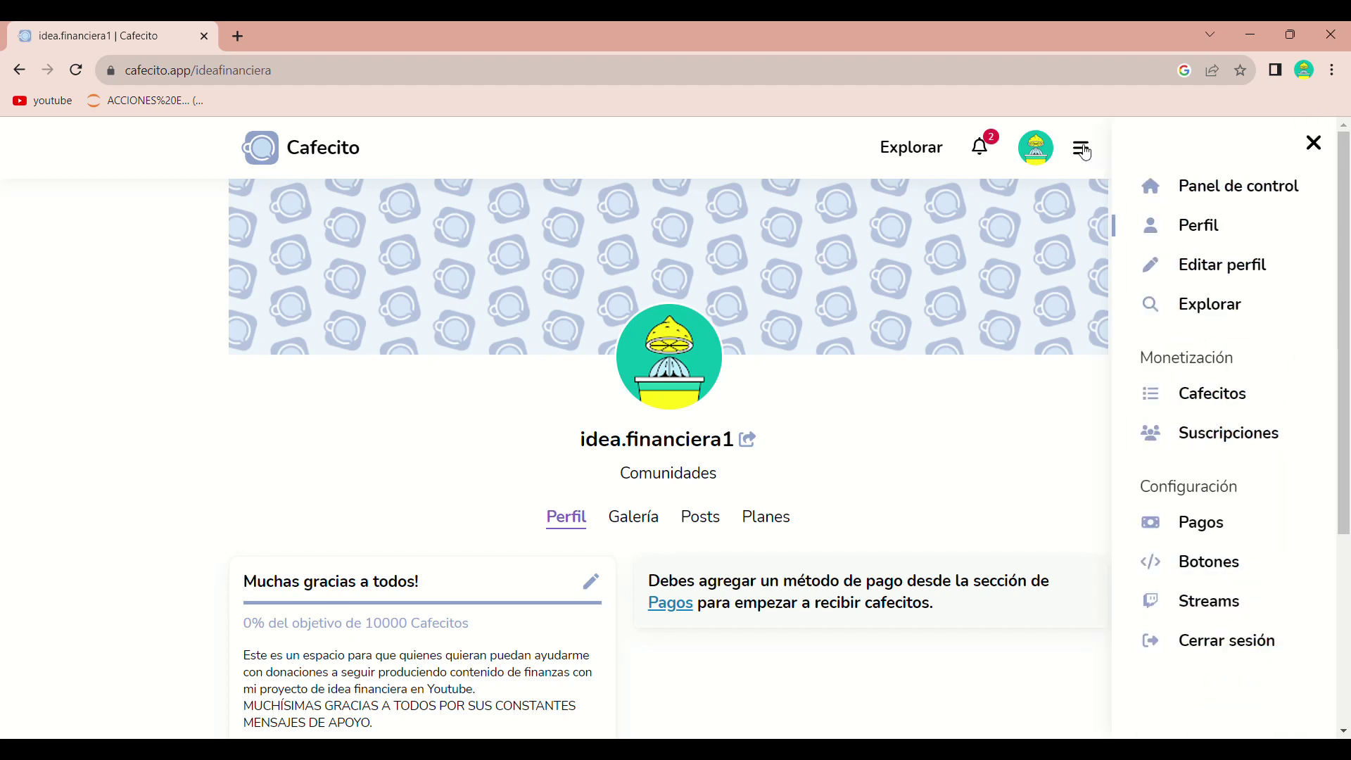
{"action": "left_click", "coordinate": [1141, 197]}
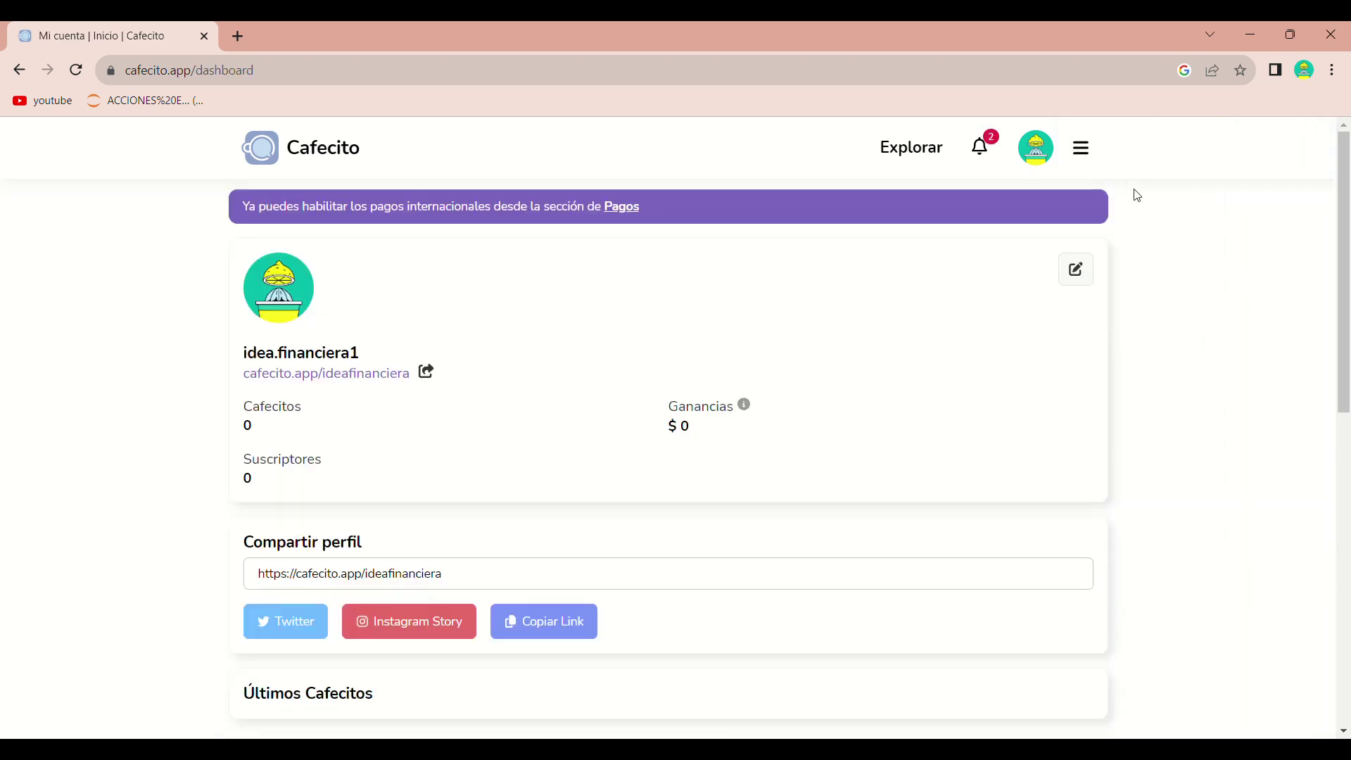
{"action": "scroll", "coordinate": [718, 332], "scroll_direction": "down", "scroll_amount": 5}
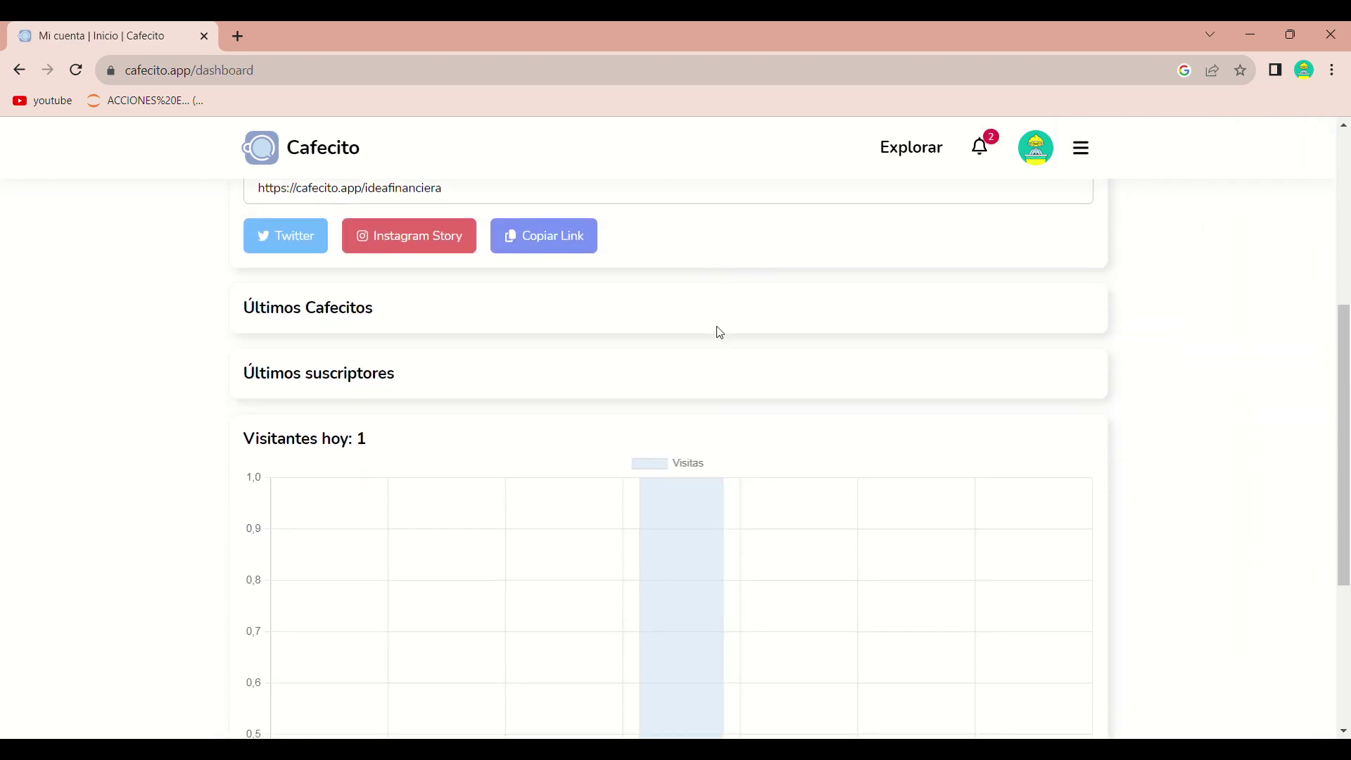
{"action": "scroll", "coordinate": [720, 332], "scroll_direction": "down", "scroll_amount": 3}
{"action": "scroll", "coordinate": [720, 332], "scroll_direction": "up", "scroll_amount": 7}
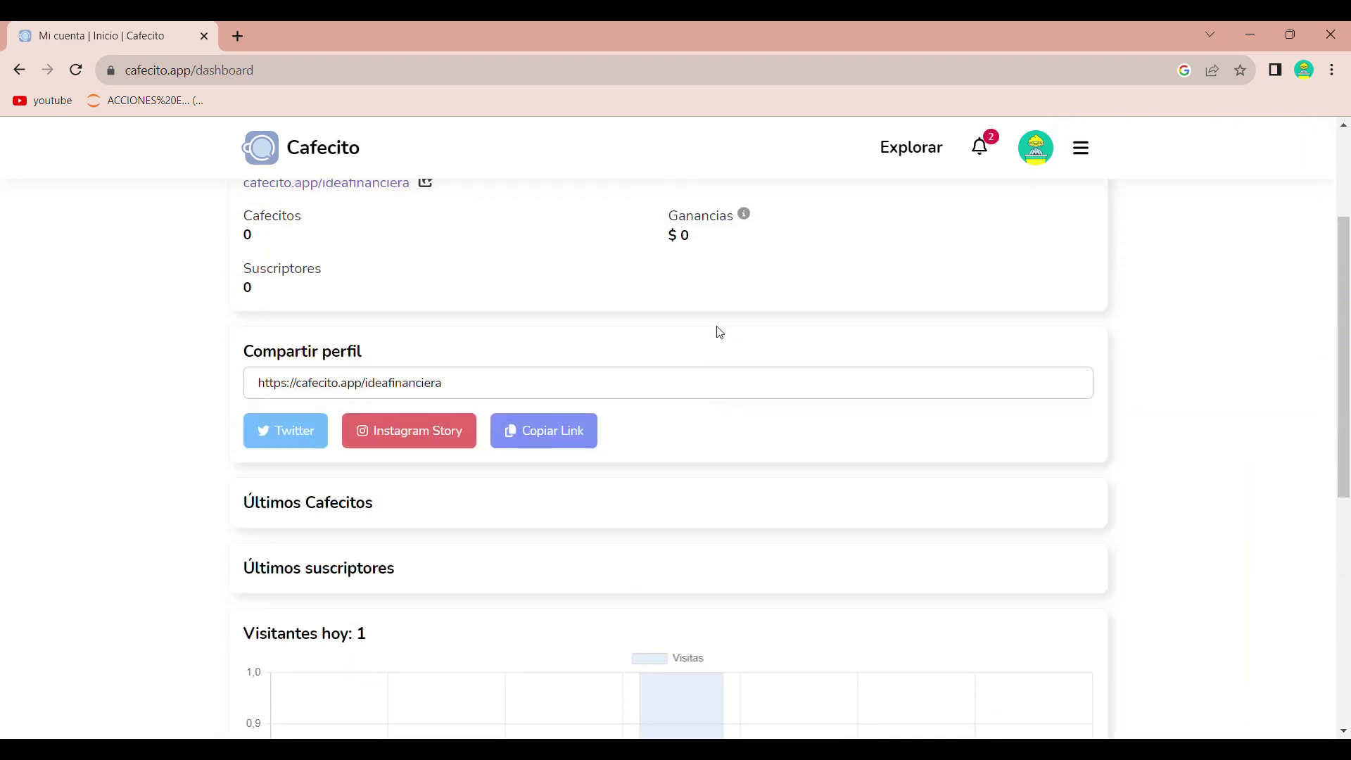
{"action": "scroll", "coordinate": [720, 332], "scroll_direction": "up", "scroll_amount": 1}
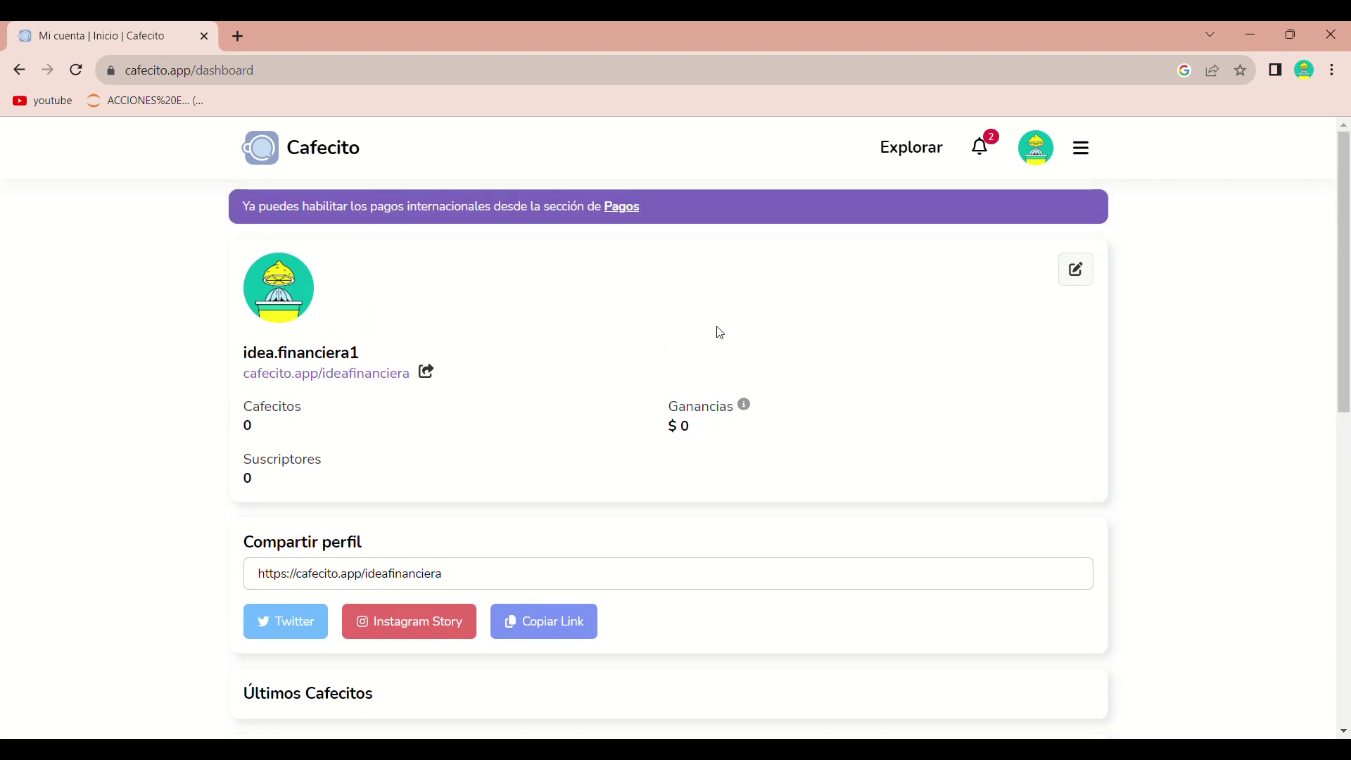
Open the profile editing page from the control panel.
{"action": "left_click", "coordinate": [1089, 151]}
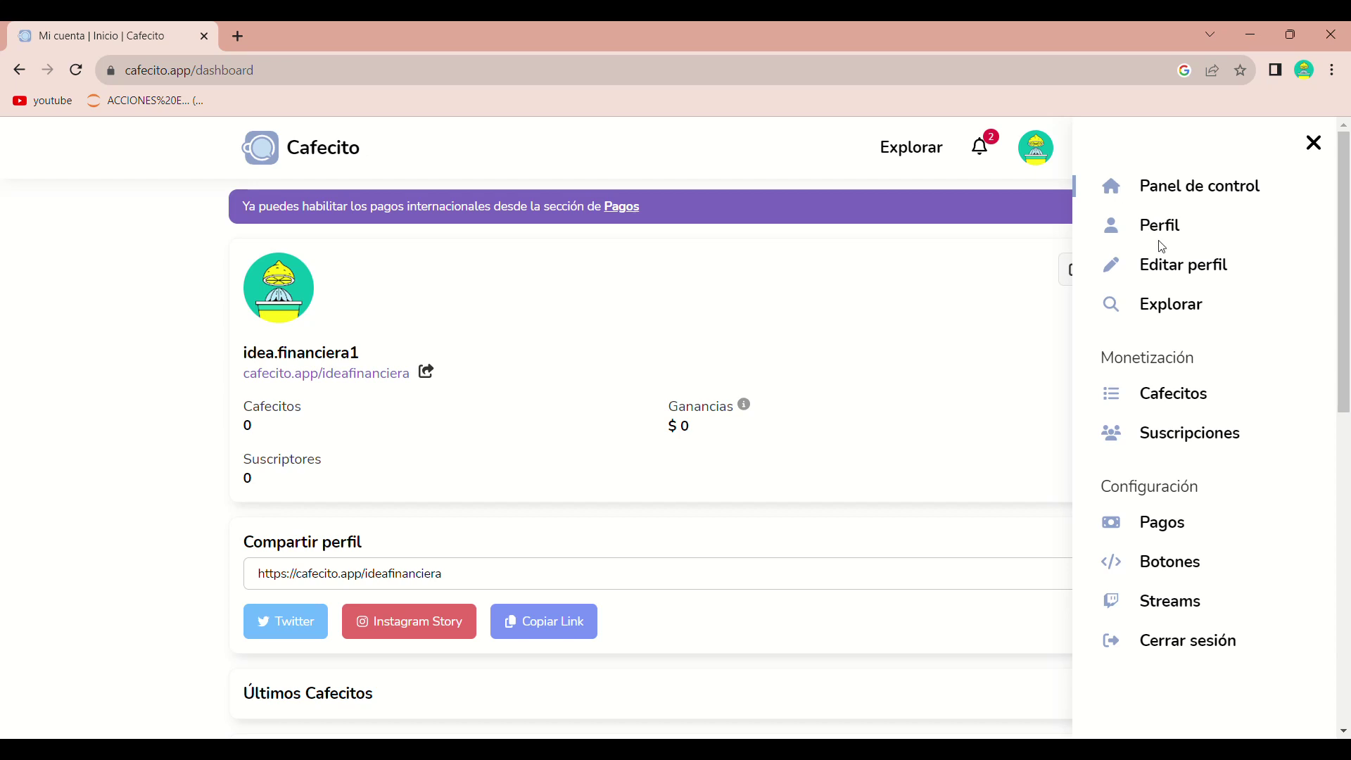
{"action": "left_click", "coordinate": [1175, 279]}
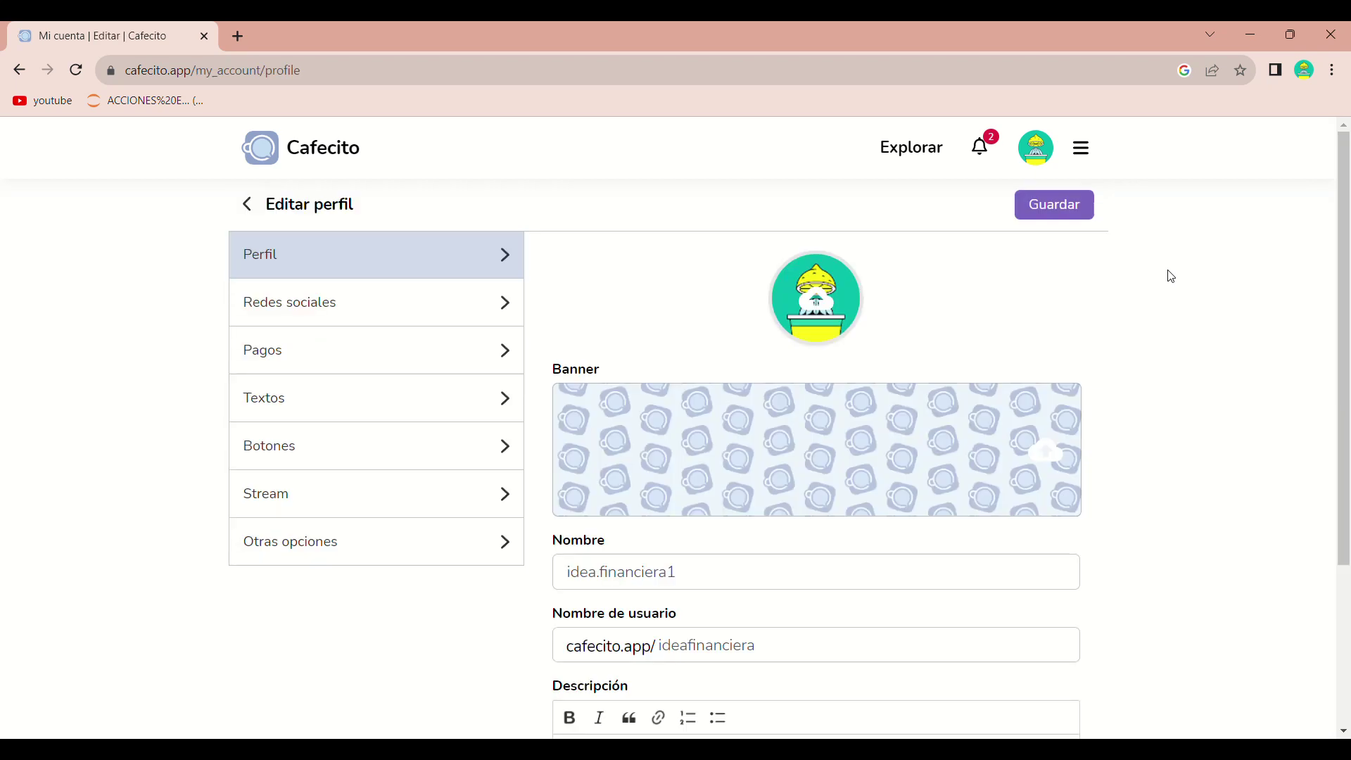
Replace the profile picture with the bearded avatar image, change the profile name to "Idea Financiera", and save the profile.
{"action": "left_click", "coordinate": [819, 306]}
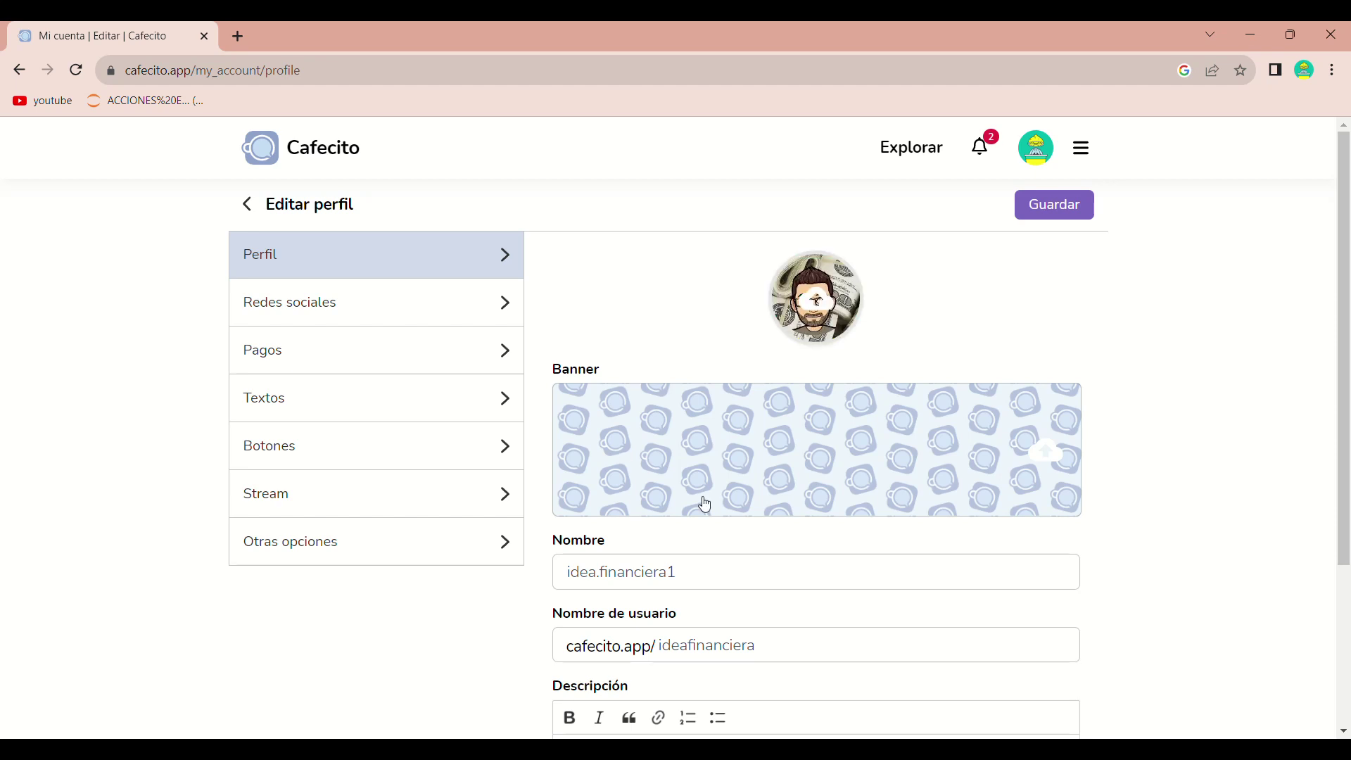
{"action": "scroll", "coordinate": [706, 505], "scroll_direction": "down", "scroll_amount": 1}
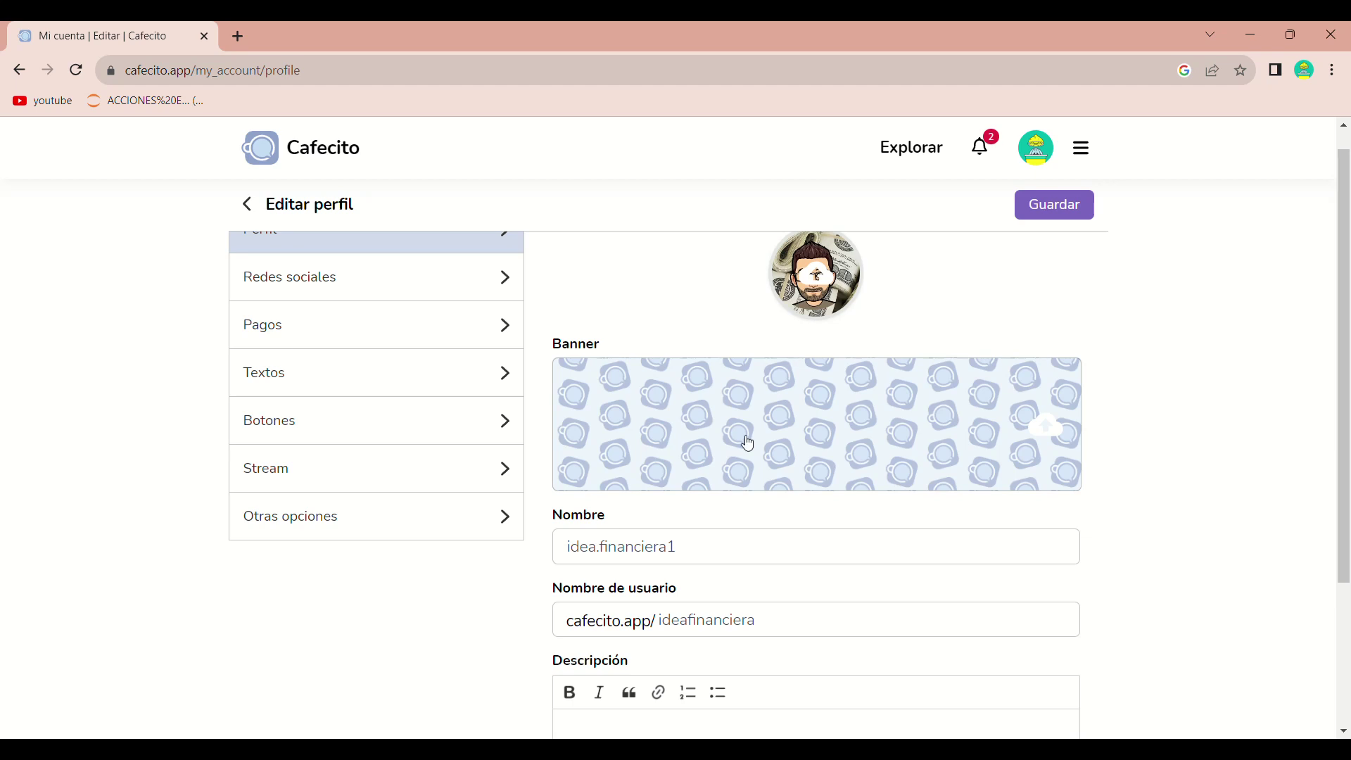
{"action": "left_click", "coordinate": [685, 554]}
{"action": "key", "text": "BackSpace"}
{"action": "key", "text": "BackSpace"}
{"action": "key", "text": "BackSpace"}
{"action": "key", "text": "BackSpace"}
{"action": "key", "text": "BackSpace"}
{"action": "key", "text": "BackSpace"}
{"action": "key", "text": "BackSpace"}
{"action": "key", "text": "BackSpace"}
{"action": "key", "text": "BackSpace"}
{"action": "key", "text": "BackSpace"}
{"action": "key", "text": "BackSpace"}
{"action": "key", "text": "BackSpace"}
{"action": "key", "text": "BackSpace"}
{"action": "key", "text": "BackSpace"}
{"action": "key", "text": "BackSpace"}
{"action": "key", "text": "BackSpace"}
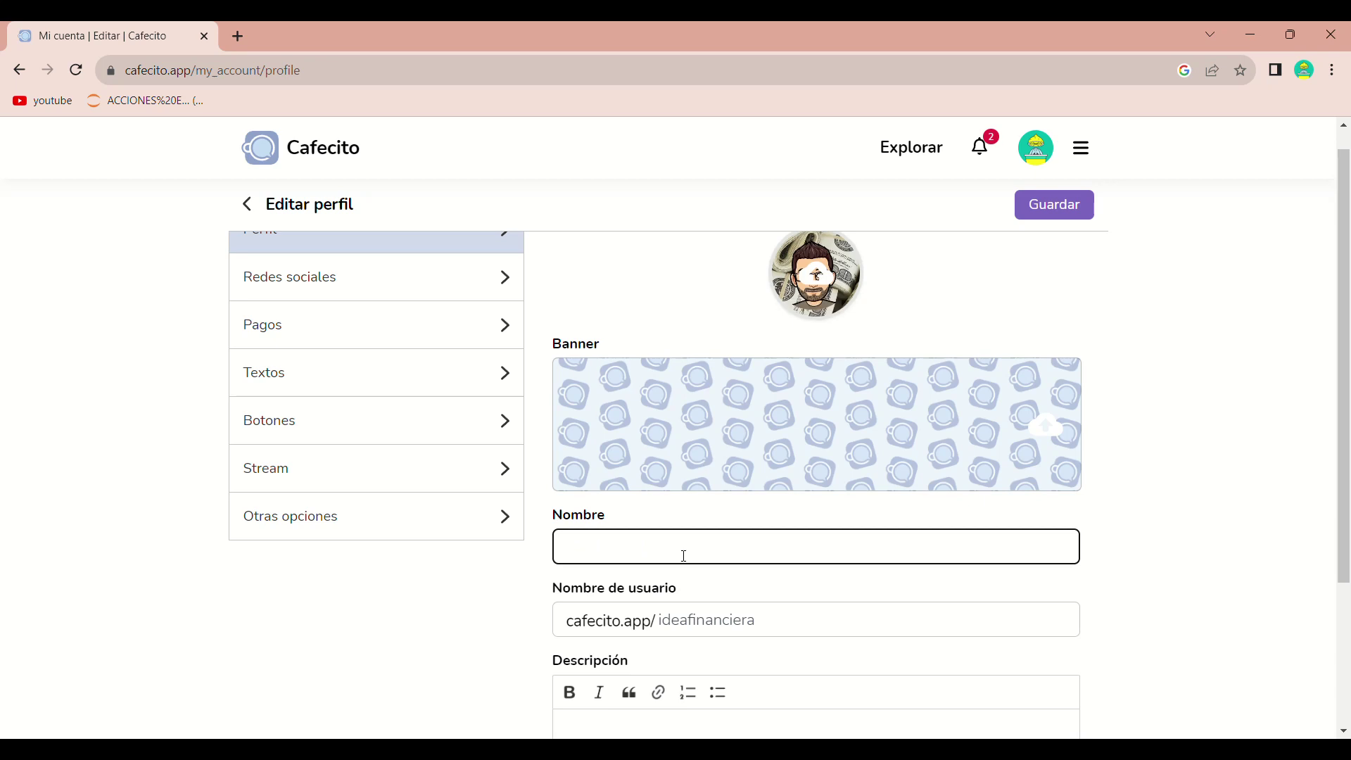
{"action": "type", "text": "Idea Financiera"}
{"action": "scroll", "coordinate": [774, 535], "scroll_direction": "up", "scroll_amount": 1}
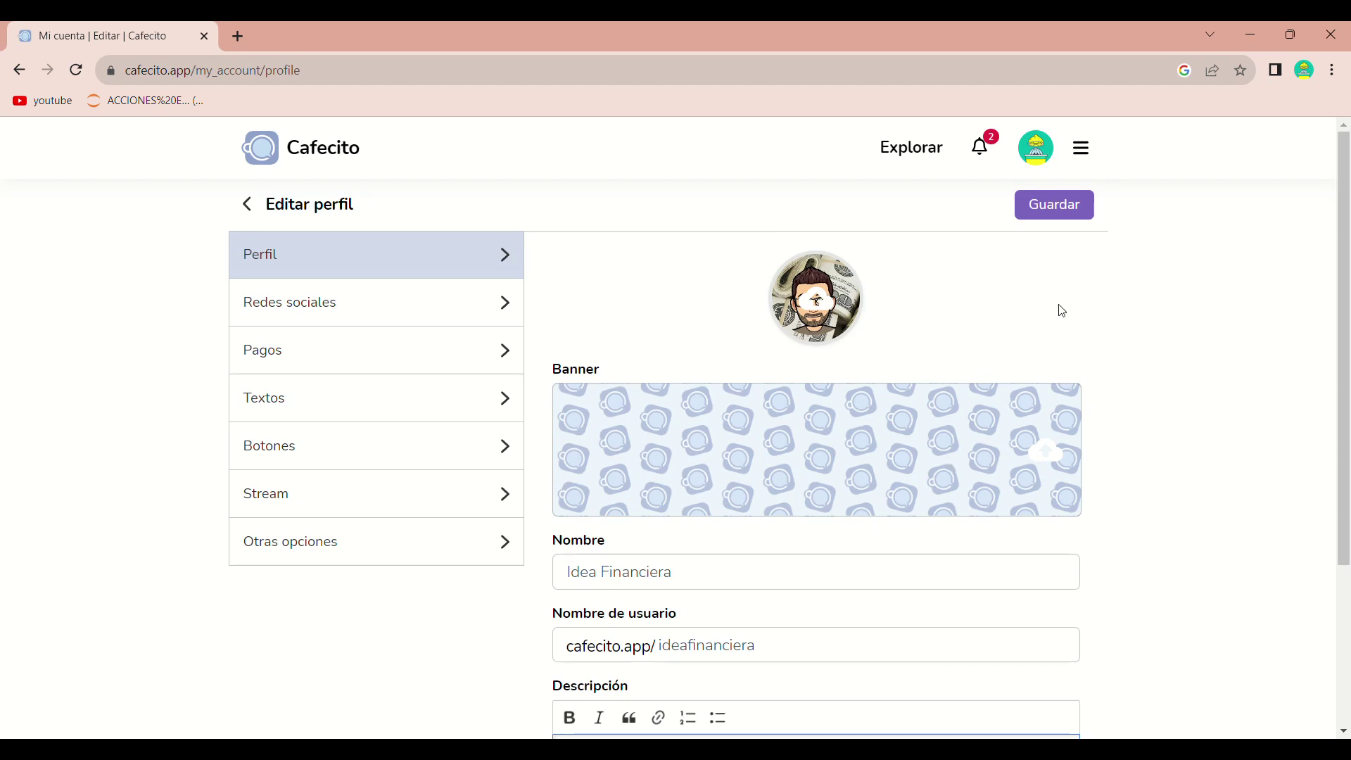
{"action": "left_click", "coordinate": [1046, 205]}
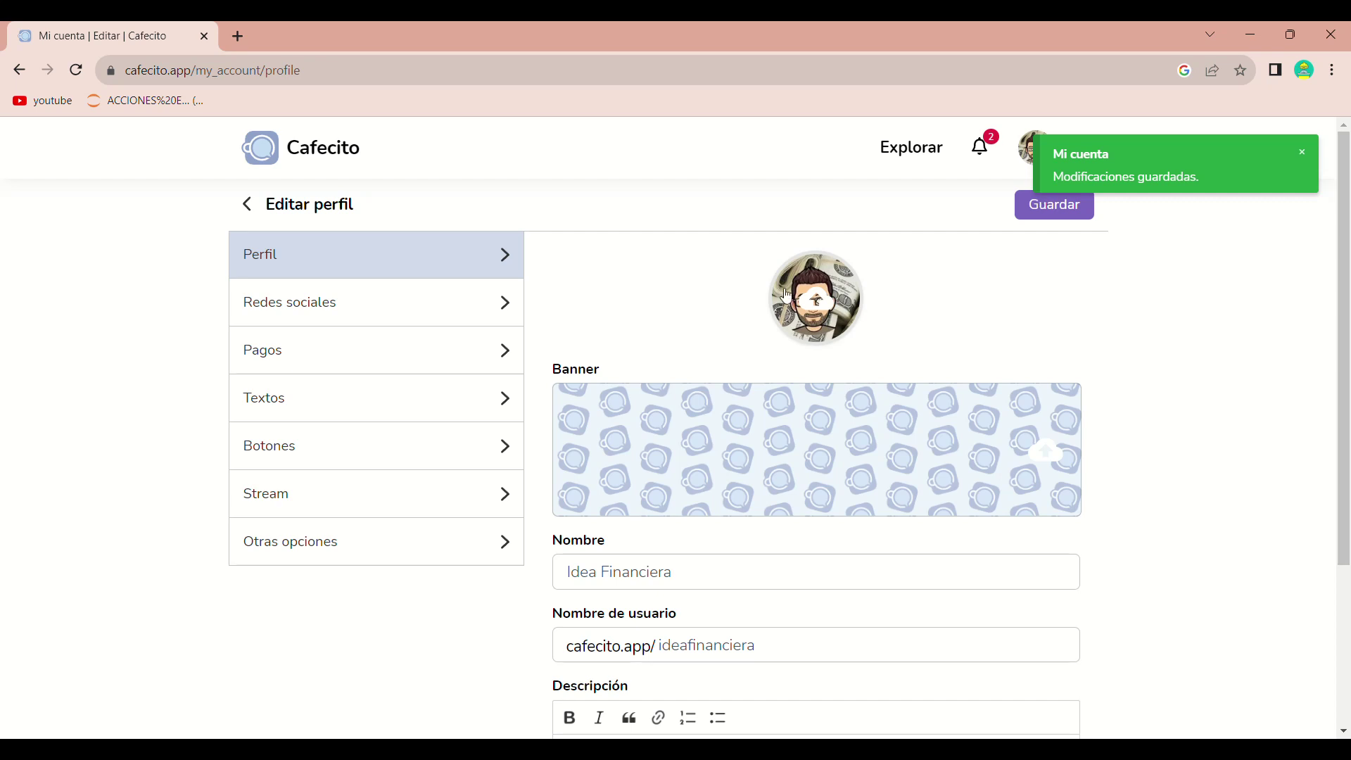
View the social network settings, and set the price of each Cafecito to 200 in the payment settings.
{"action": "left_click", "coordinate": [395, 321]}
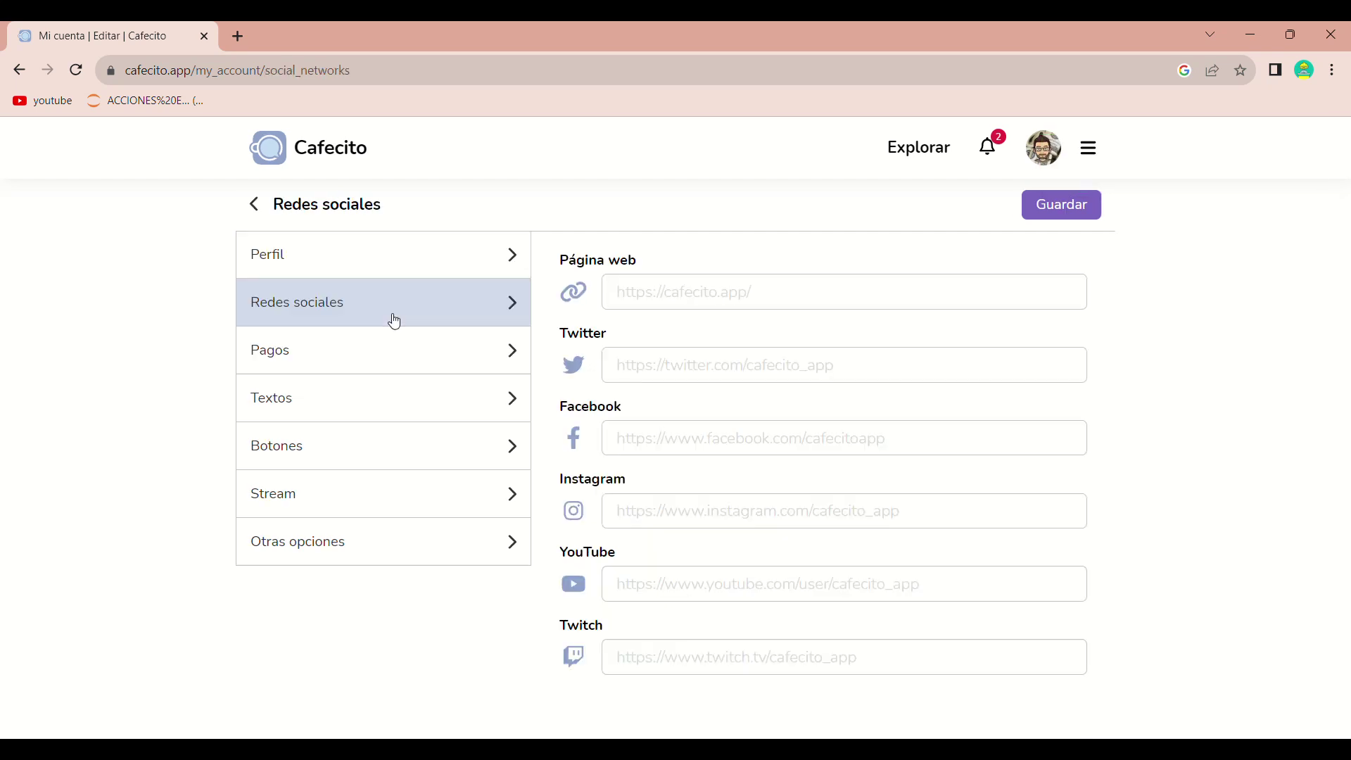
{"action": "left_click", "coordinate": [379, 362]}
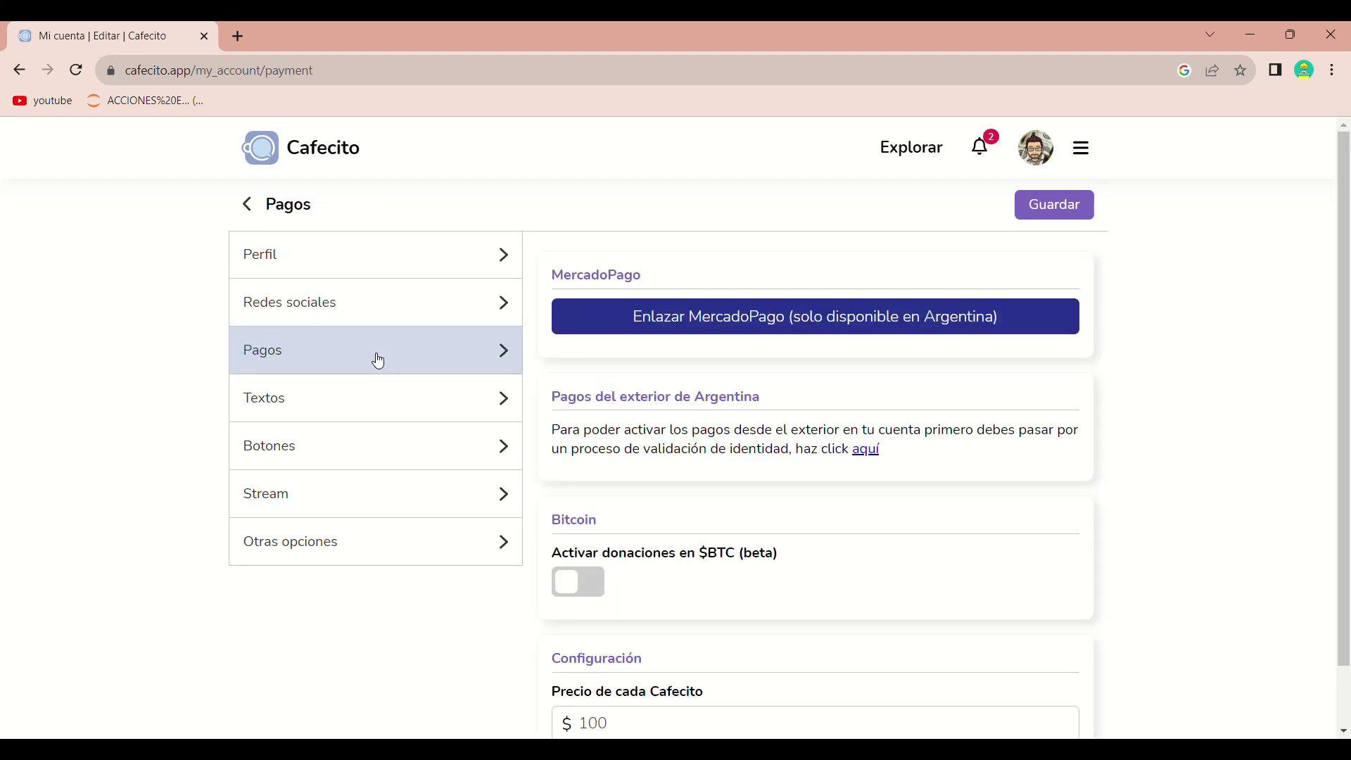
{"action": "scroll", "coordinate": [598, 538], "scroll_direction": "down", "scroll_amount": 1}
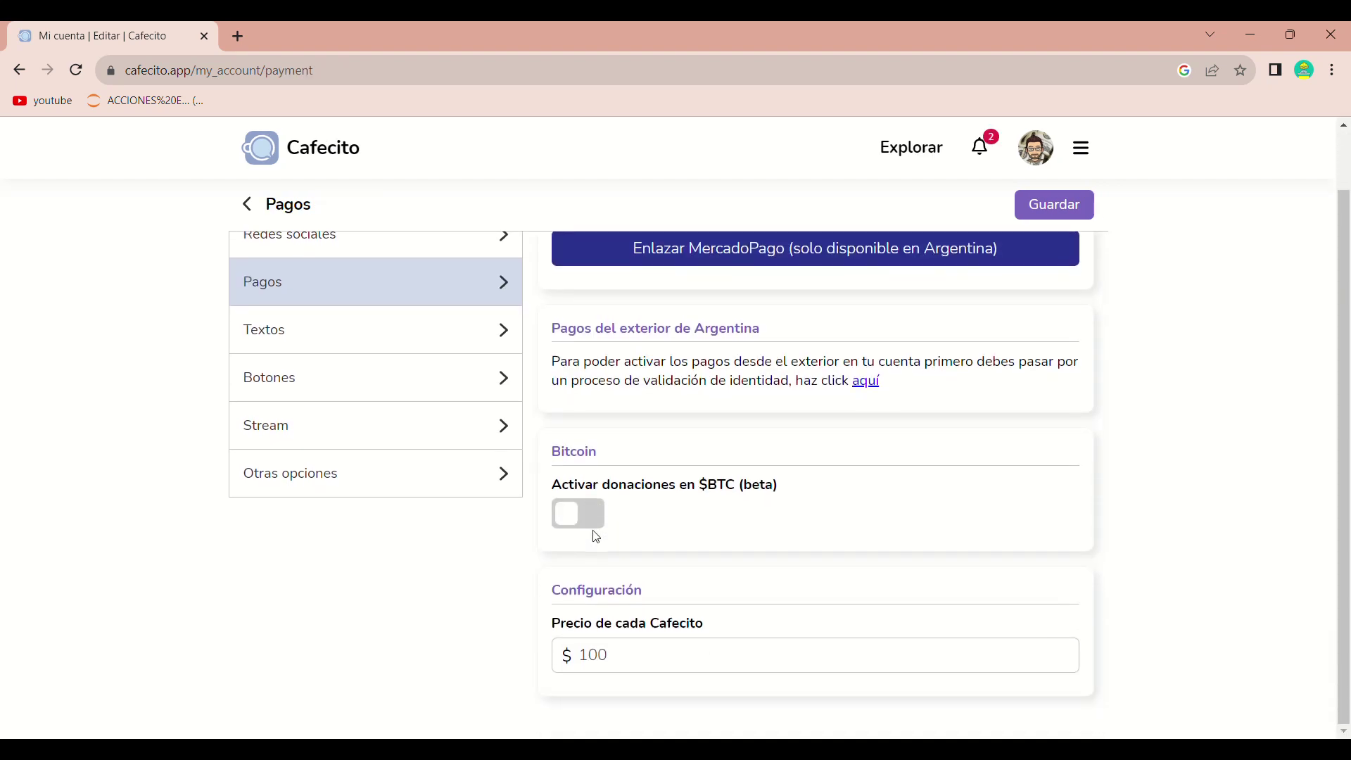
{"action": "left_click", "coordinate": [614, 661]}
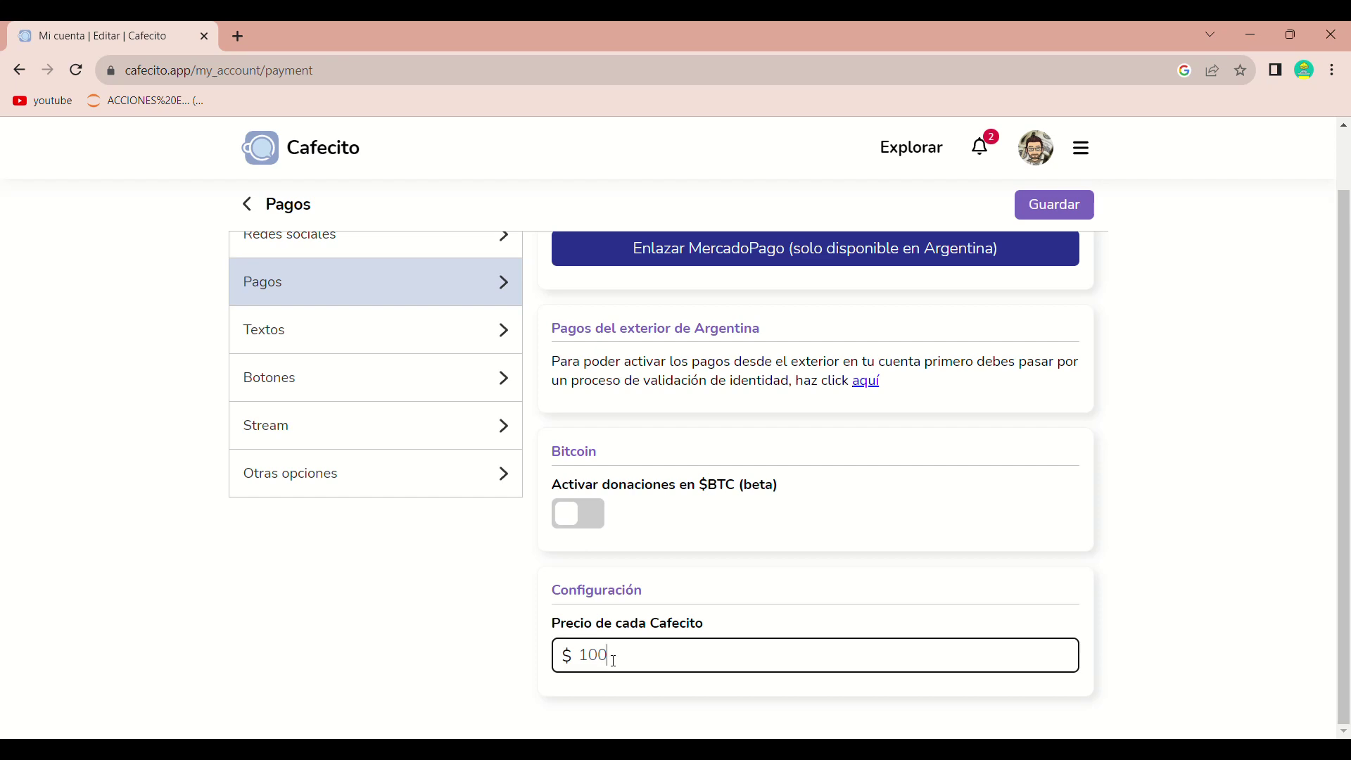
{"action": "key", "text": "BackSpace"}
{"action": "key", "text": "BackSpace"}
{"action": "key", "text": "BackSpace"}
{"action": "type", "text": "500"}
{"action": "key", "text": "BackSpace"}
{"action": "key", "text": "BackSpace"}
{"action": "key", "text": "BackSpace"}
{"action": "type", "text": "200"}
{"action": "scroll", "coordinate": [737, 532], "scroll_direction": "up", "scroll_amount": 2}
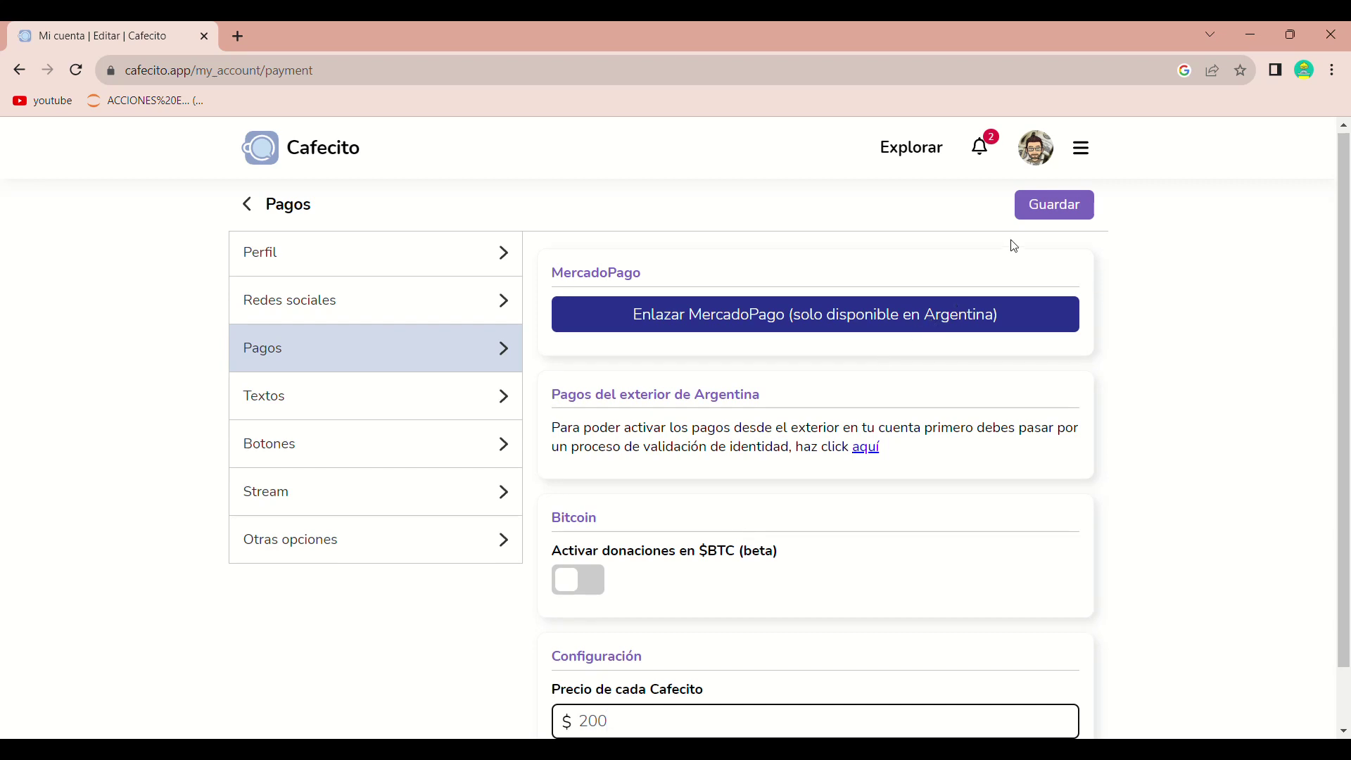
Link the MercadoPago account by accepting the terms and authorizing Cafecito, and save the payment settings.
{"action": "left_click", "coordinate": [833, 319]}
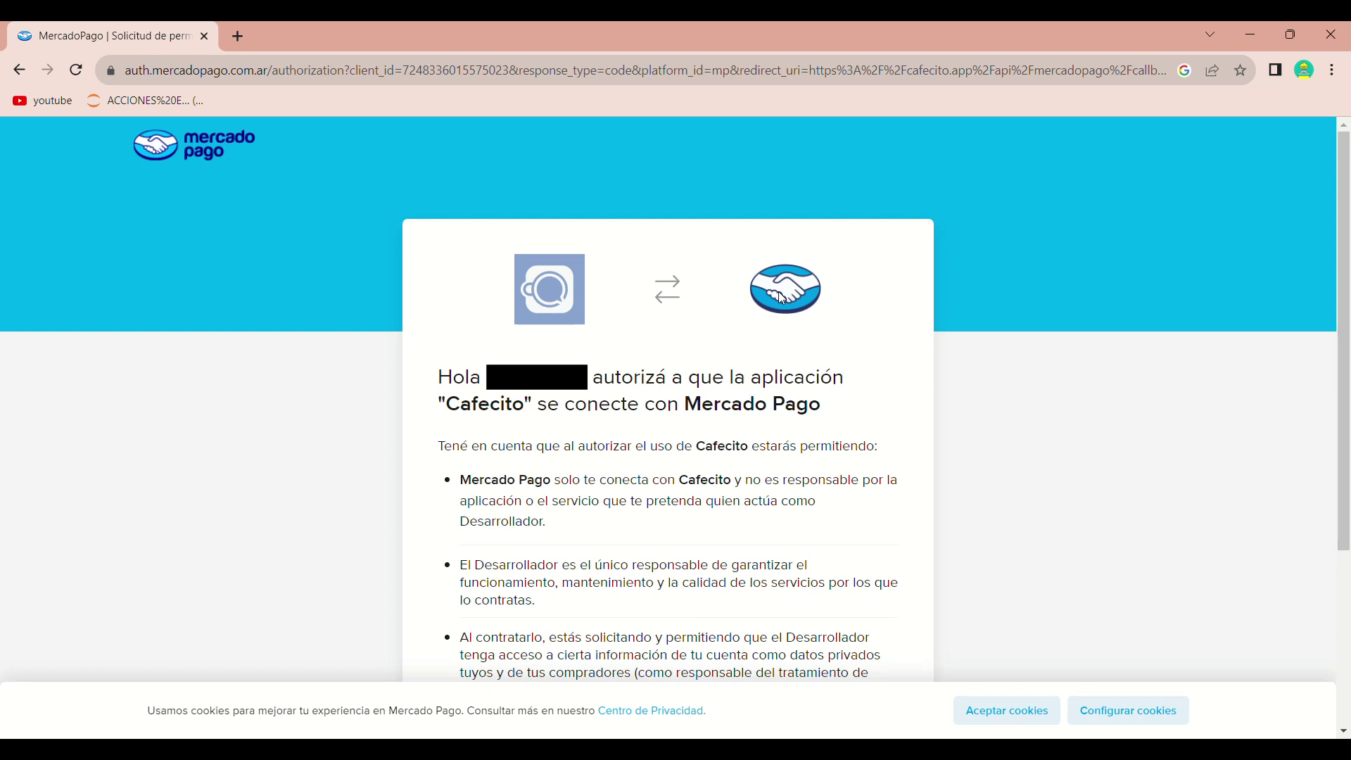
{"action": "scroll", "coordinate": [783, 299], "scroll_direction": "down", "scroll_amount": 4}
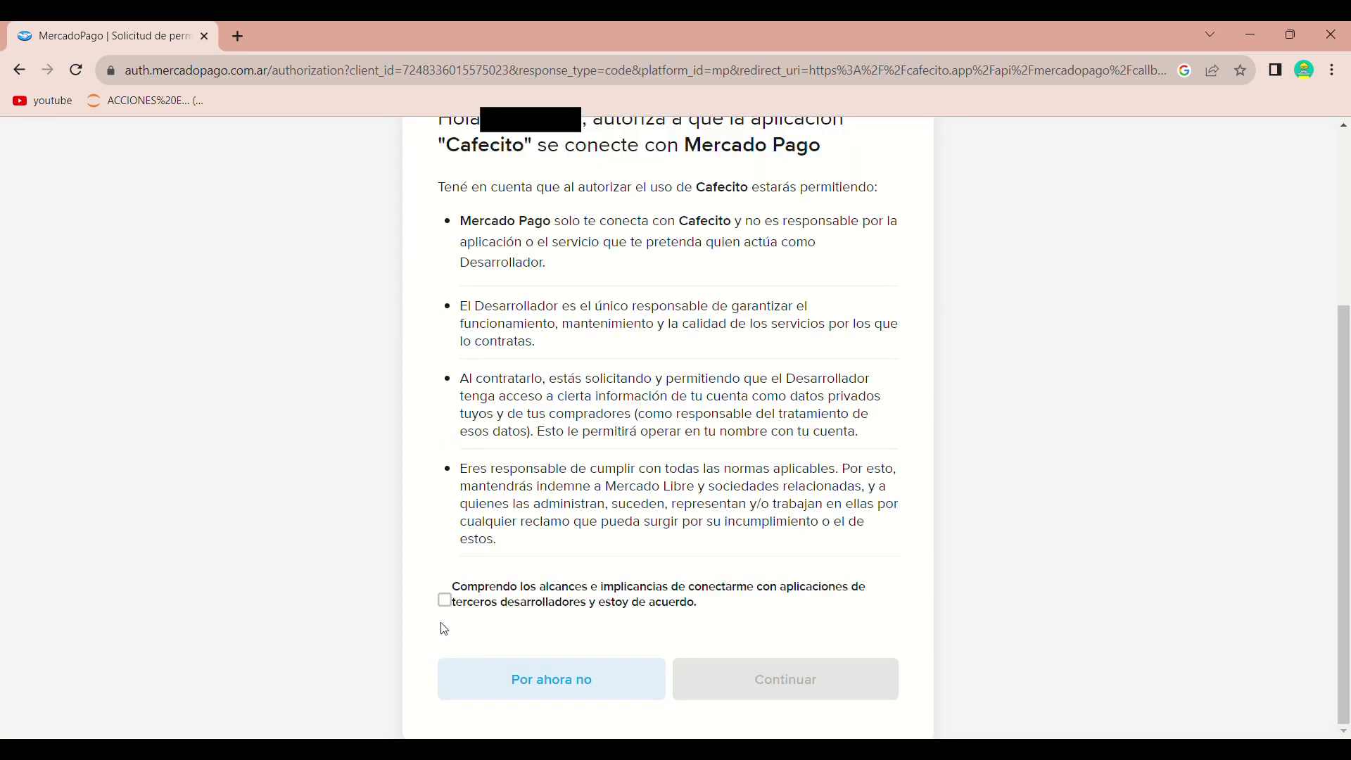
{"action": "left_click", "coordinate": [445, 600]}
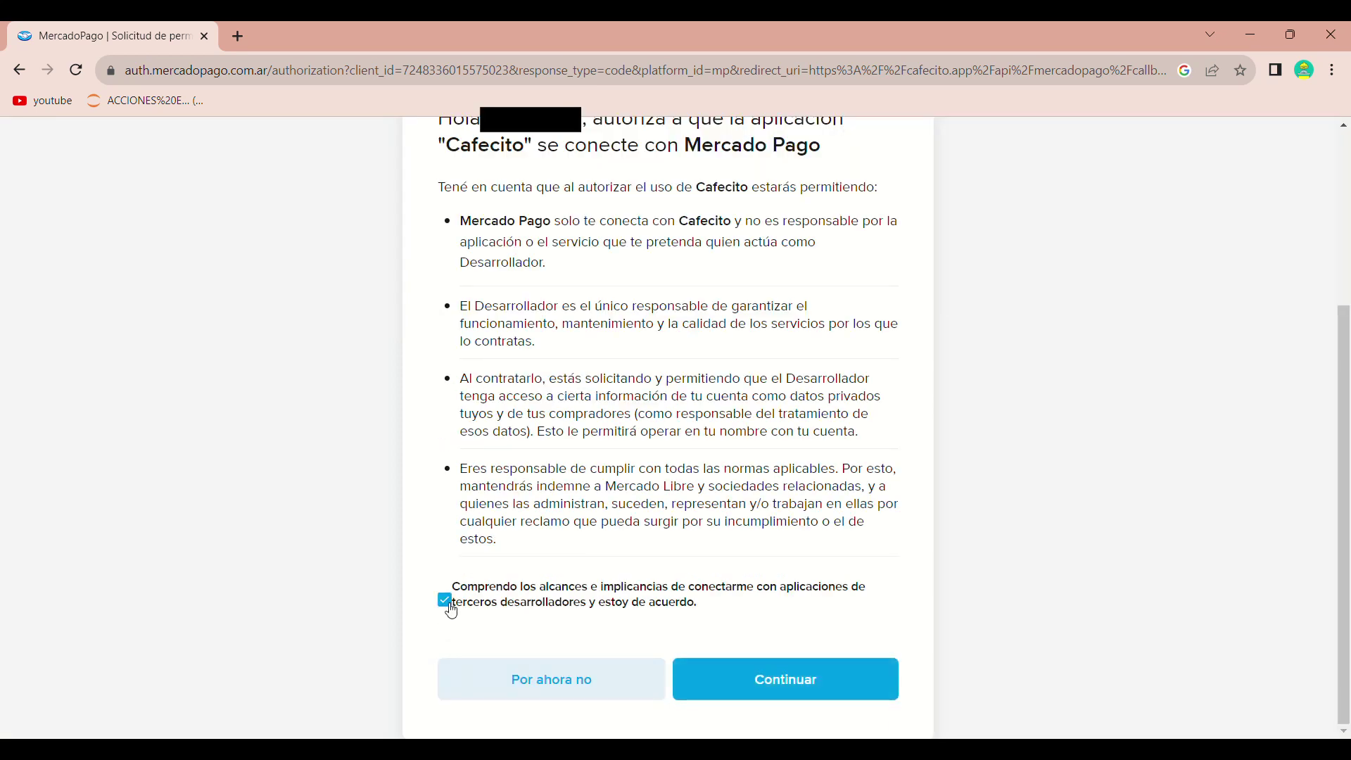
{"action": "left_click", "coordinate": [766, 688]}
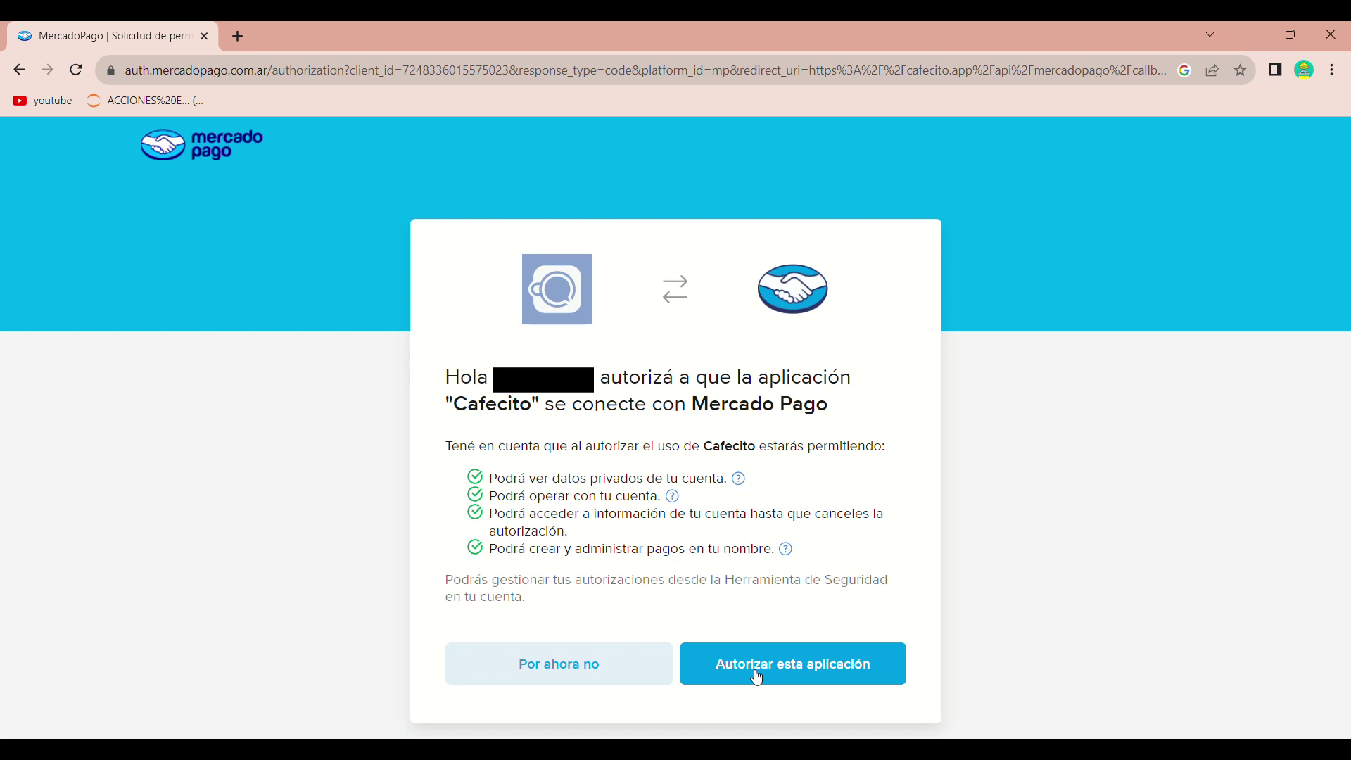
{"action": "left_click", "coordinate": [758, 677]}
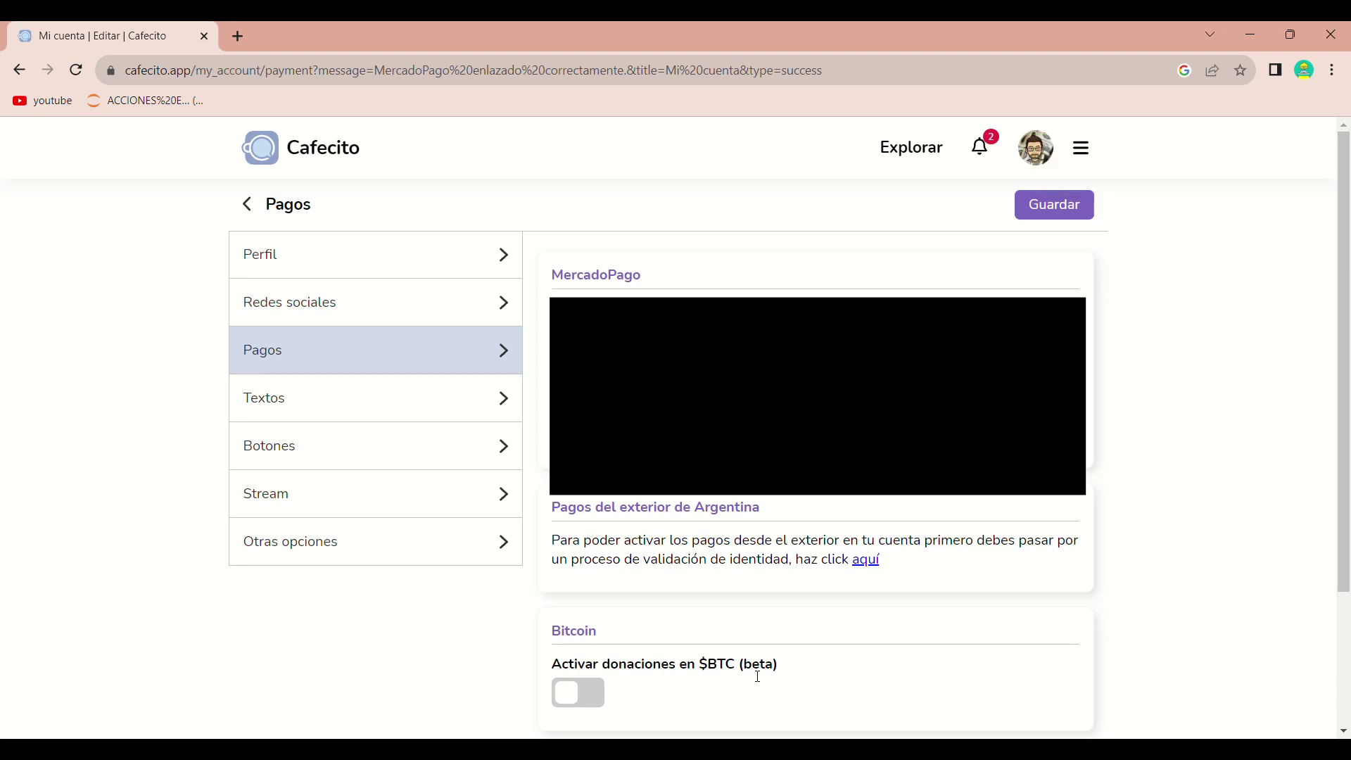
{"action": "left_click", "coordinate": [1041, 210]}
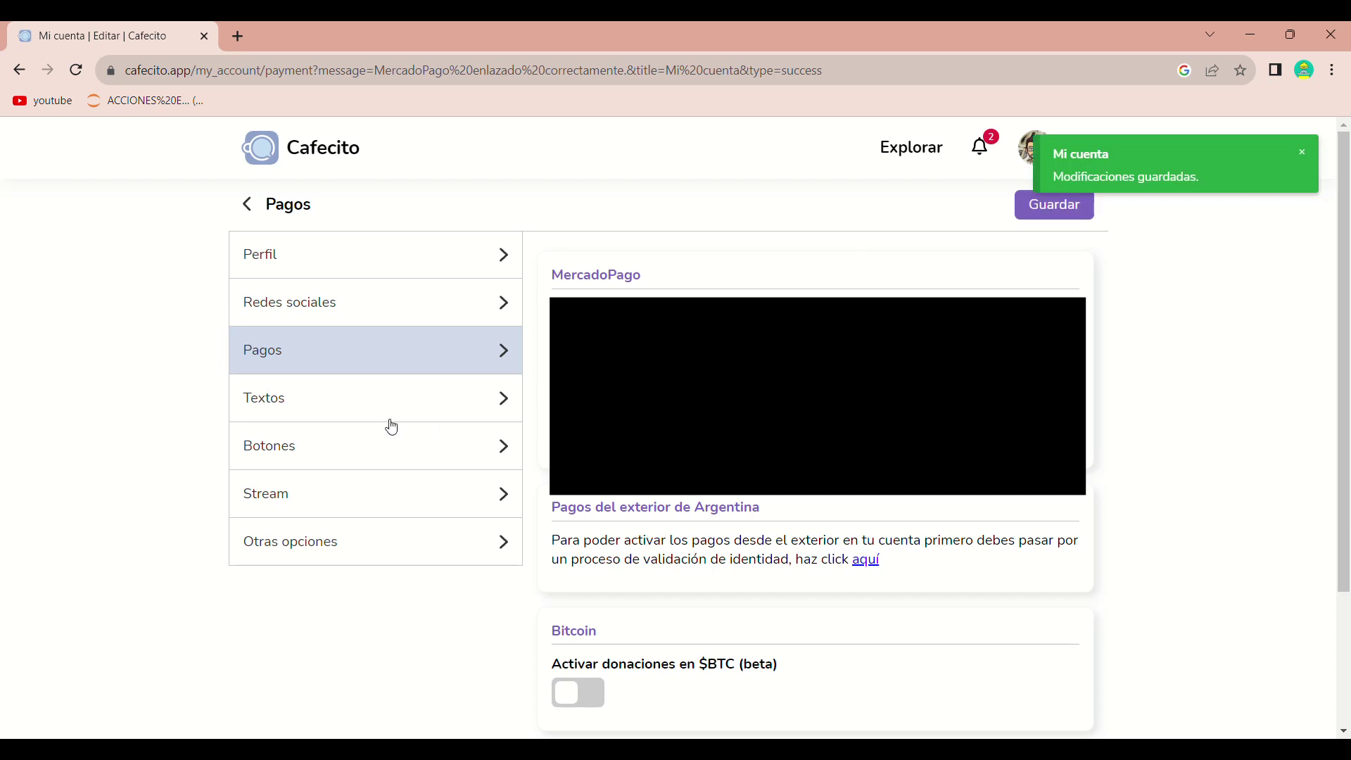
Look through the remaining account settings for texts, buttons, stream and other options.
{"action": "left_click", "coordinate": [368, 404]}
{"action": "left_click", "coordinate": [373, 460]}
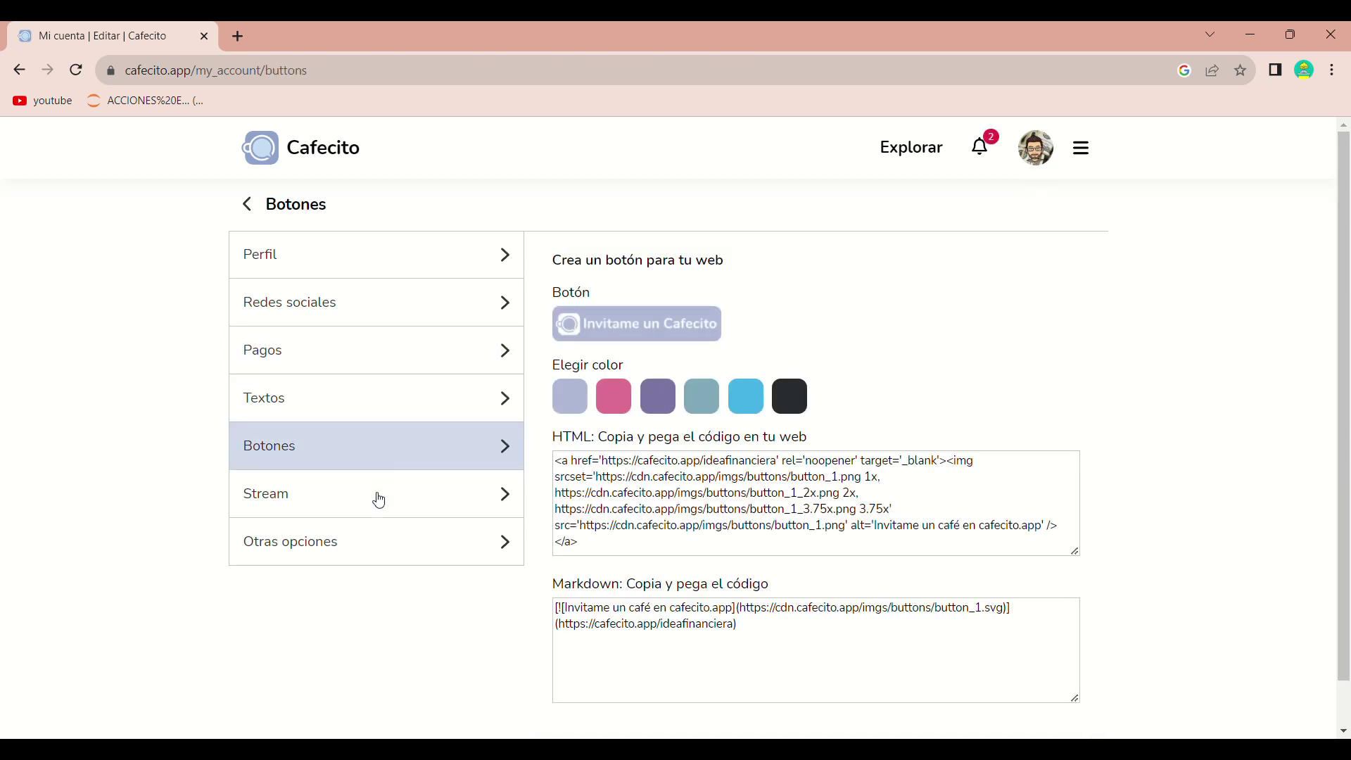
{"action": "left_click", "coordinate": [377, 498]}
{"action": "left_click", "coordinate": [383, 543]}
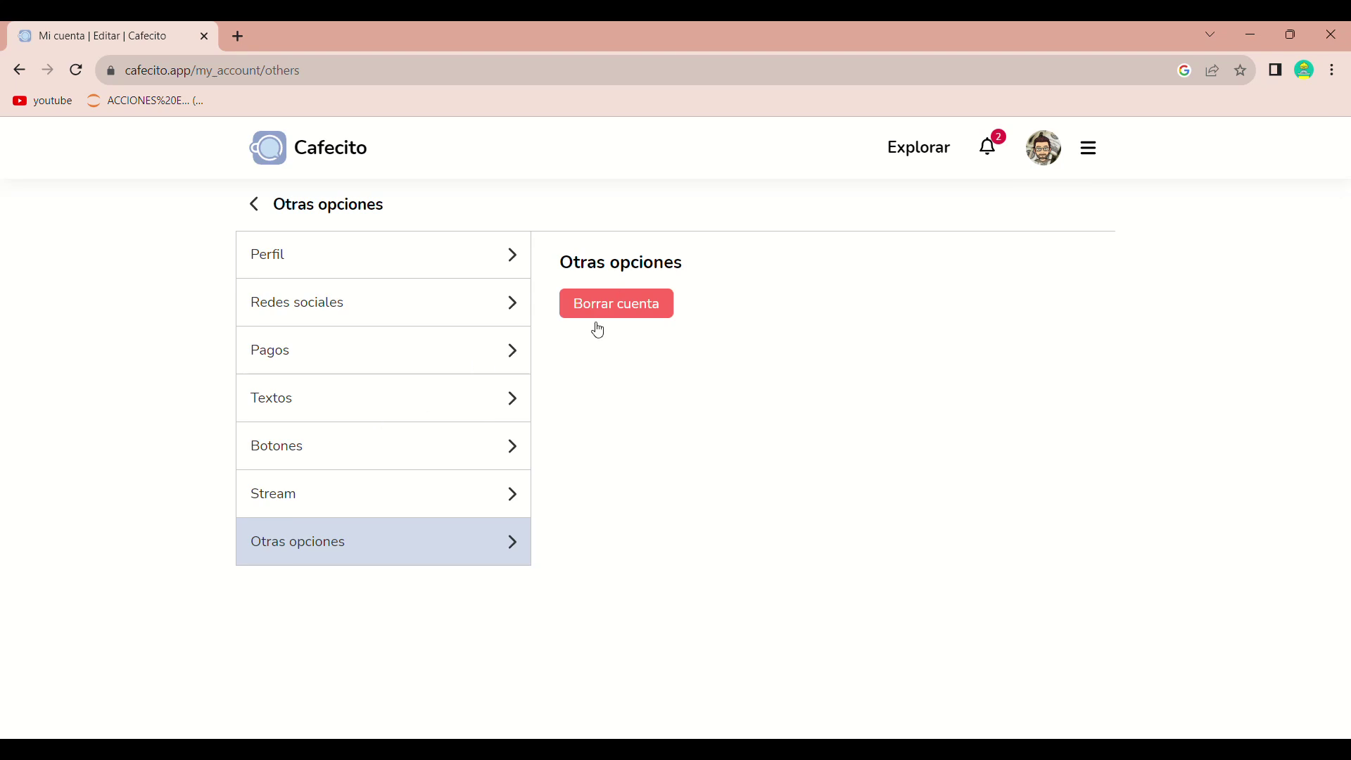
Open the account's own public profile and copy its share link.
{"action": "left_click", "coordinate": [1092, 150]}
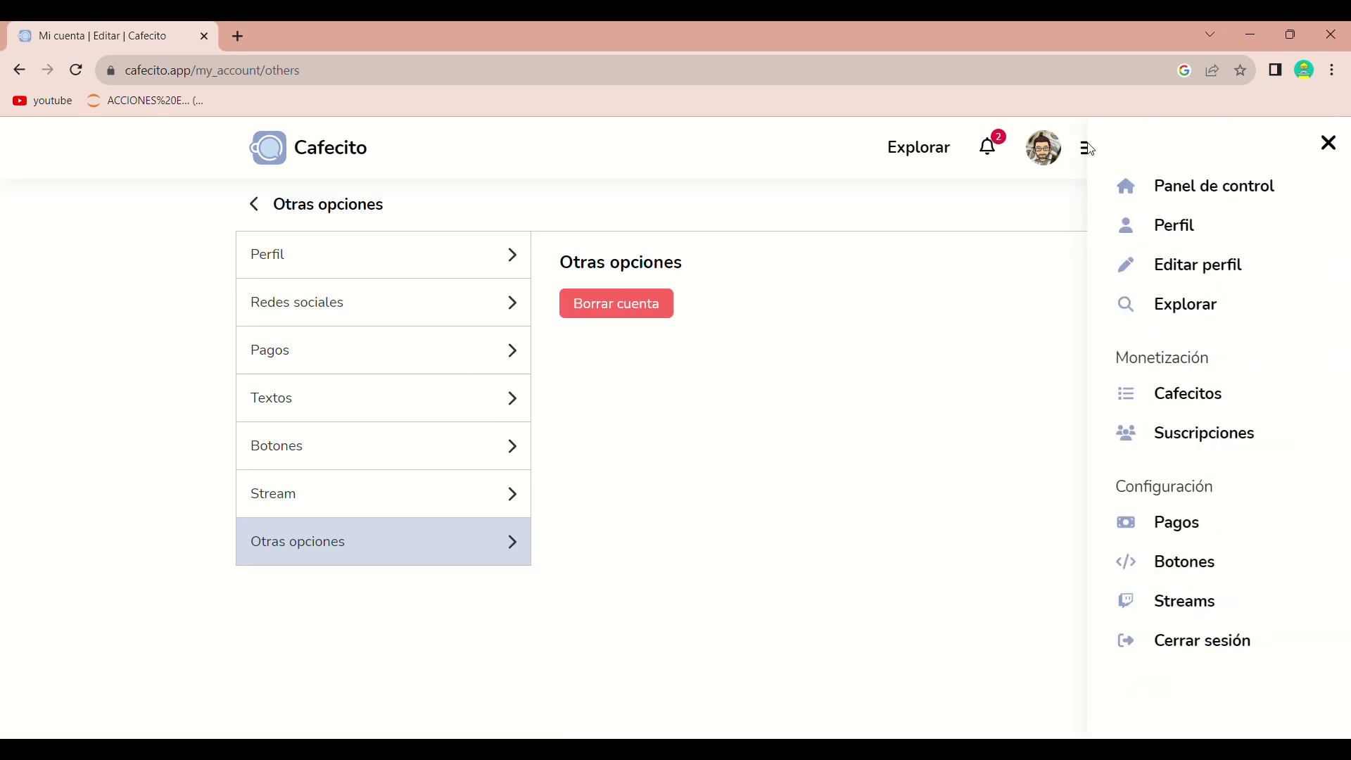
{"action": "left_click", "coordinate": [1159, 226]}
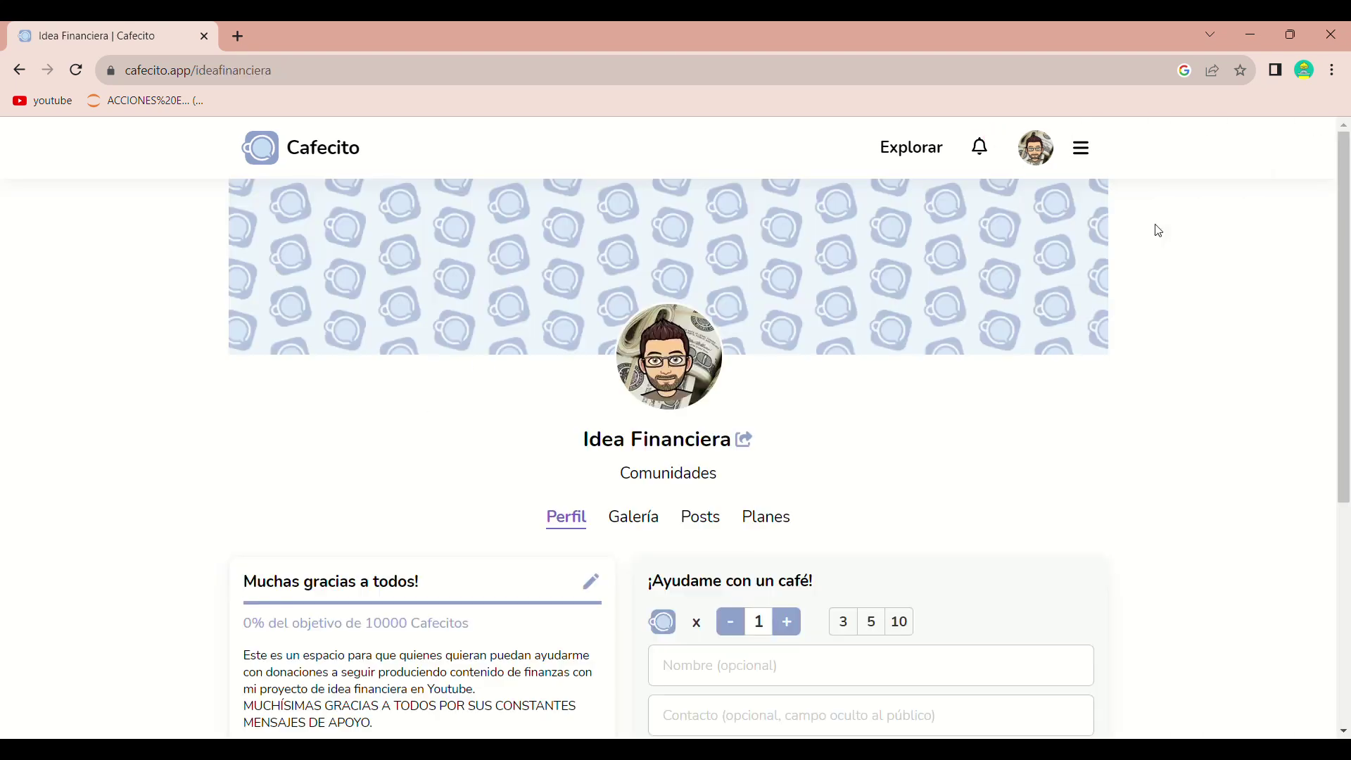
{"action": "left_click", "coordinate": [748, 441]}
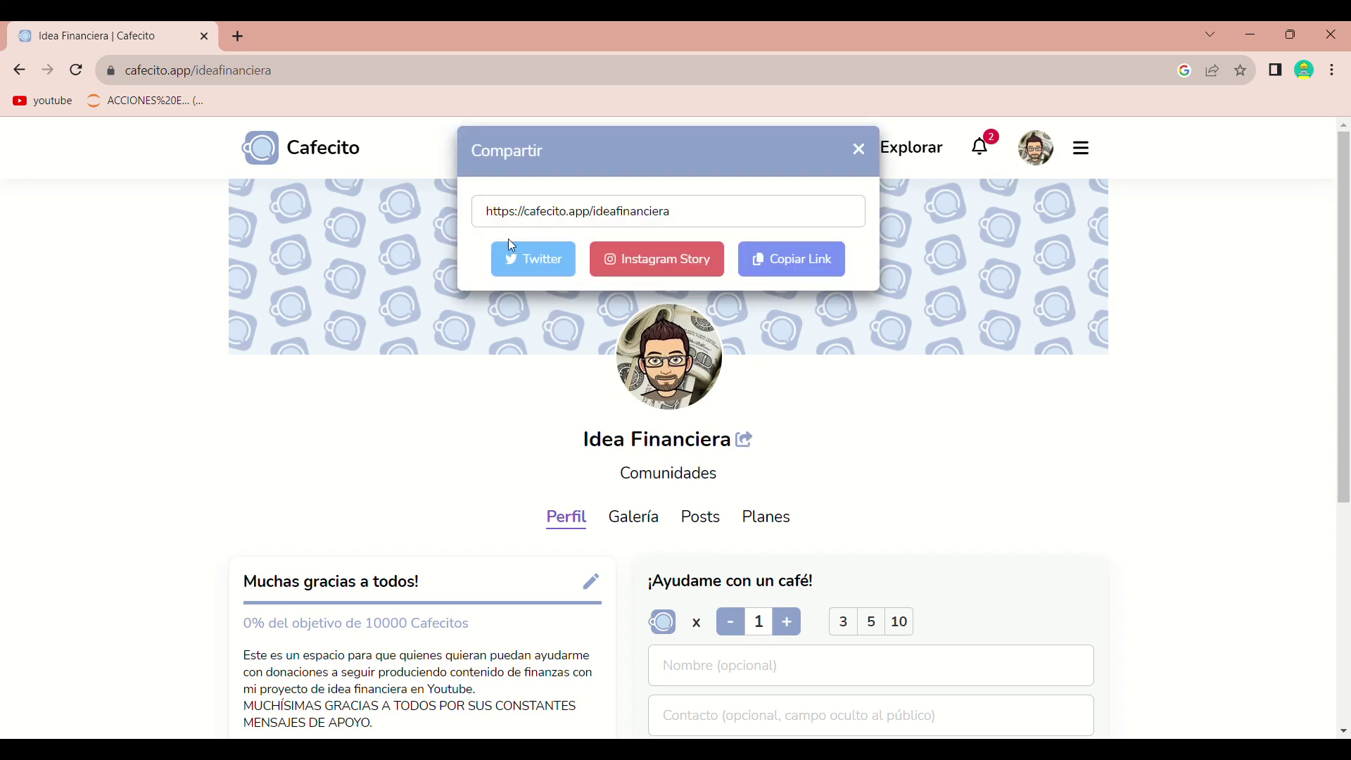
{"action": "left_click", "coordinate": [797, 259]}
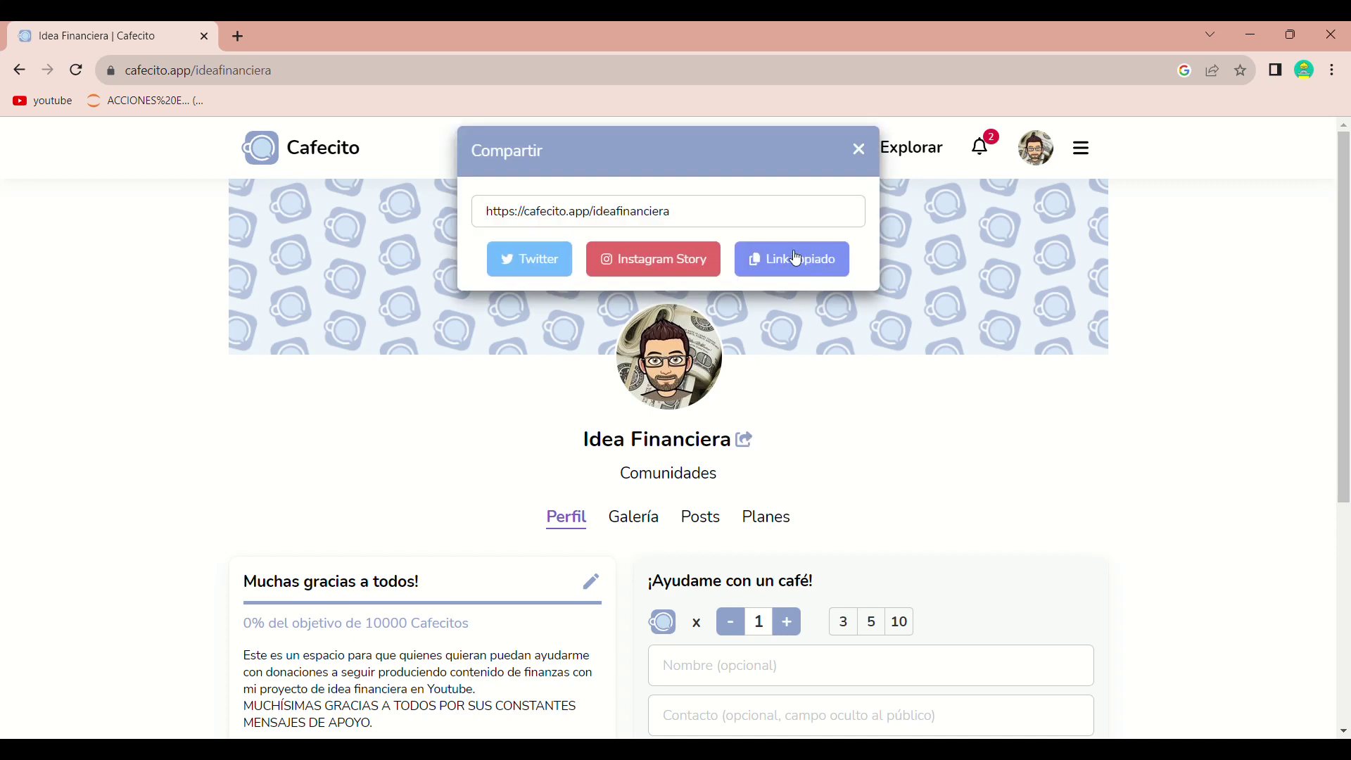
{"action": "left_click", "coordinate": [861, 151]}
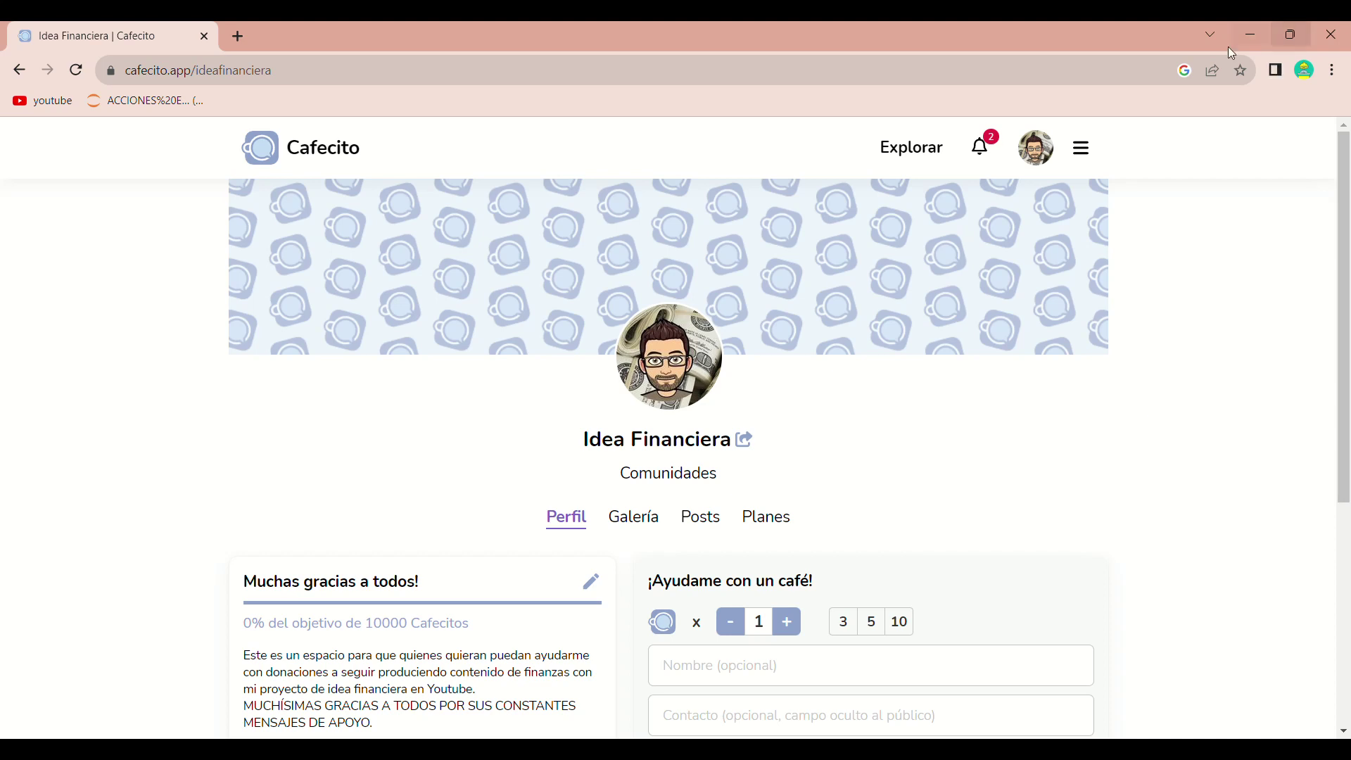
Explore other creators, open the LA BOYITA REFUGIO profile, and review its description, donation form and top donors.
{"action": "left_click", "coordinate": [1084, 163]}
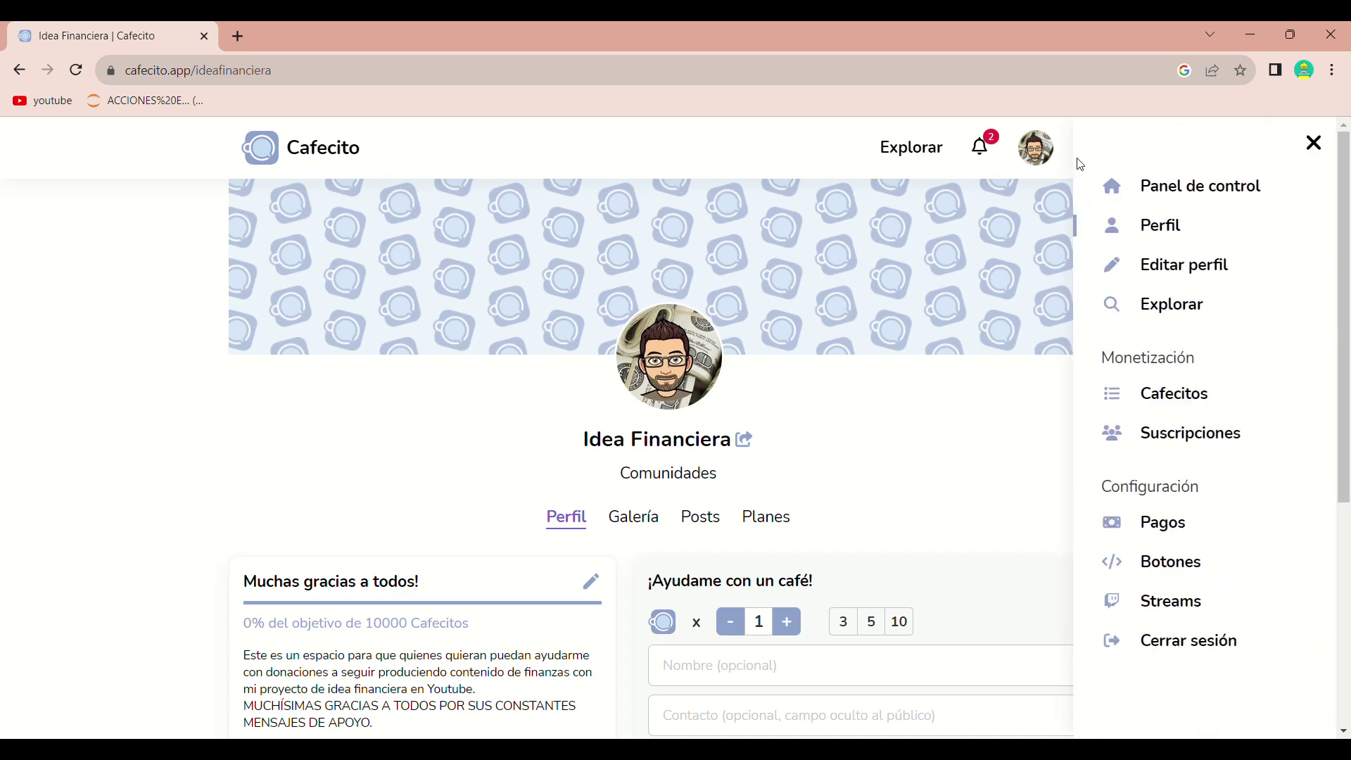
{"action": "left_click", "coordinate": [1165, 307]}
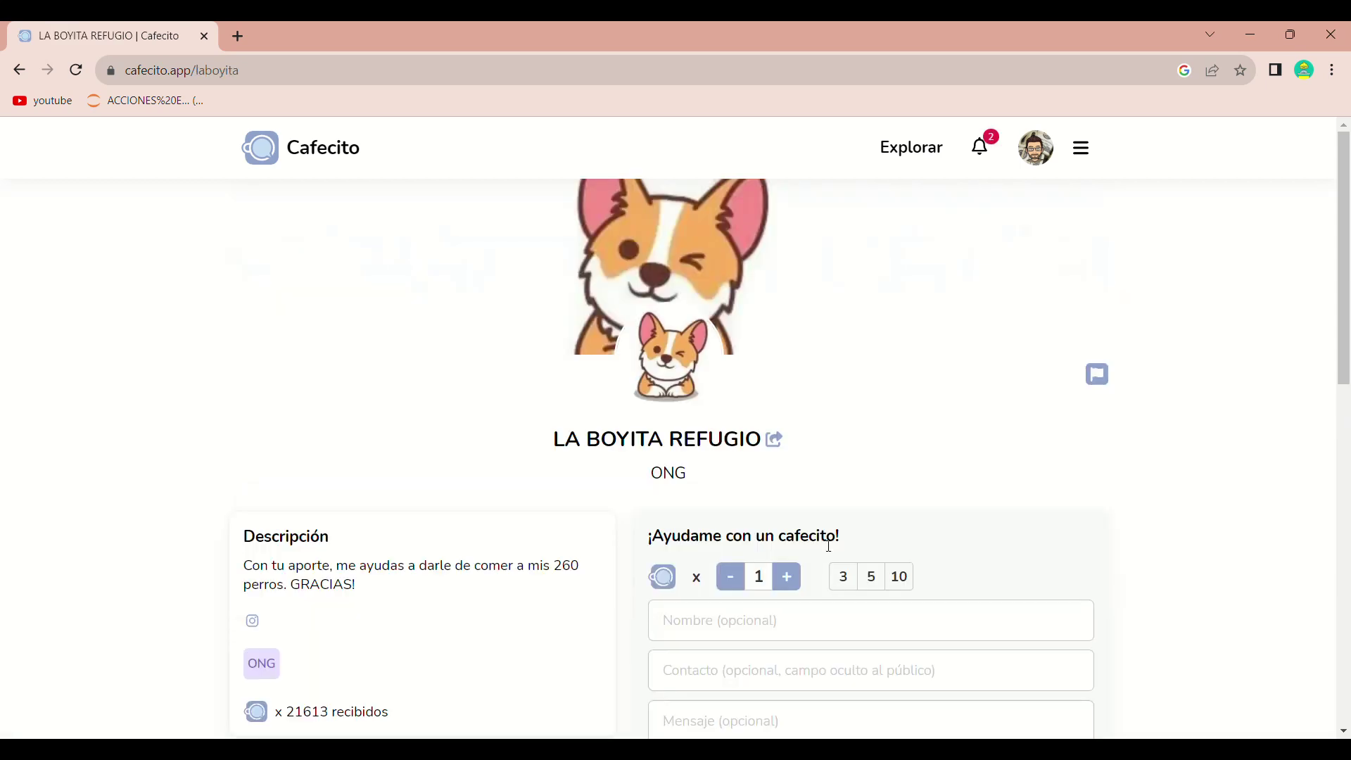
{"action": "scroll", "coordinate": [831, 546], "scroll_direction": "down", "scroll_amount": 2}
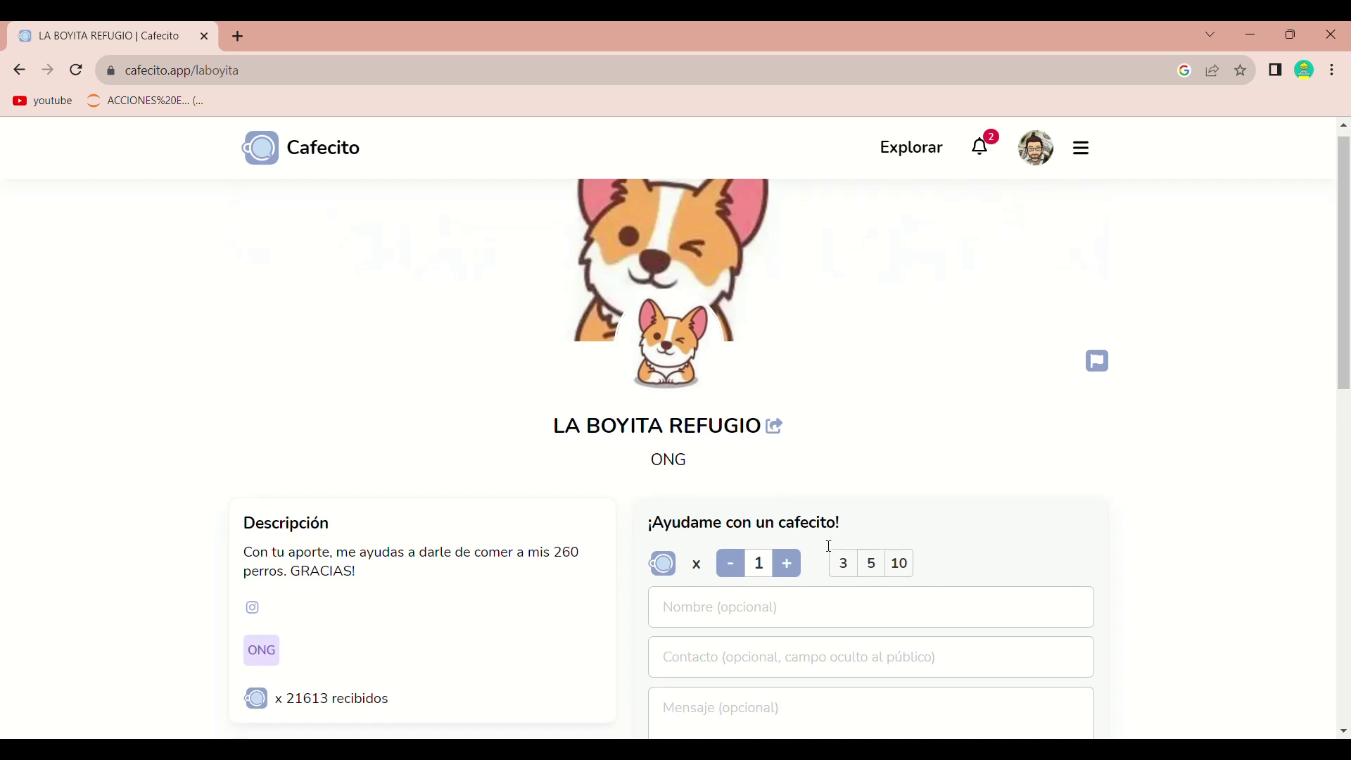
{"action": "scroll", "coordinate": [830, 547], "scroll_direction": "down", "scroll_amount": 3}
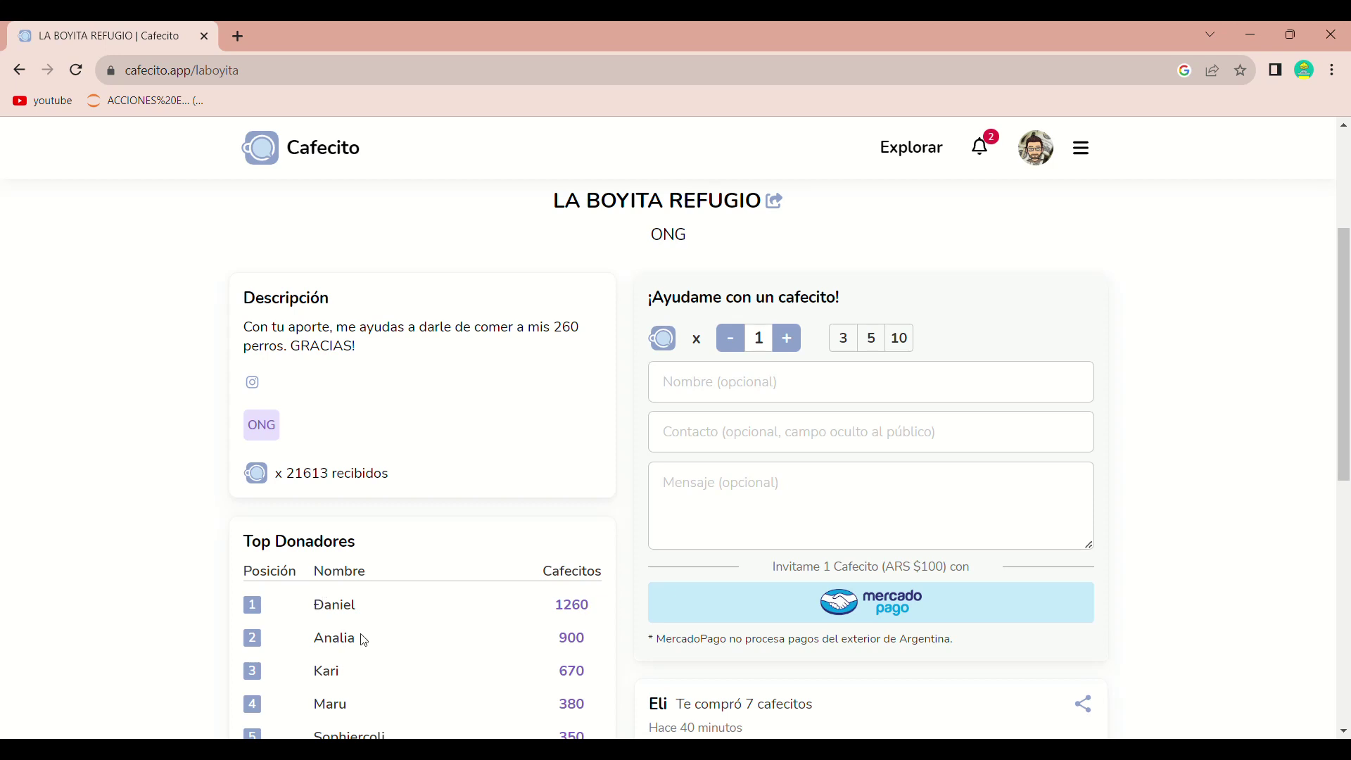
{"action": "scroll", "coordinate": [316, 640], "scroll_direction": "down", "scroll_amount": 2}
{"action": "scroll", "coordinate": [317, 648], "scroll_direction": "up", "scroll_amount": 1}
{"action": "scroll", "coordinate": [317, 647], "scroll_direction": "up", "scroll_amount": 2}
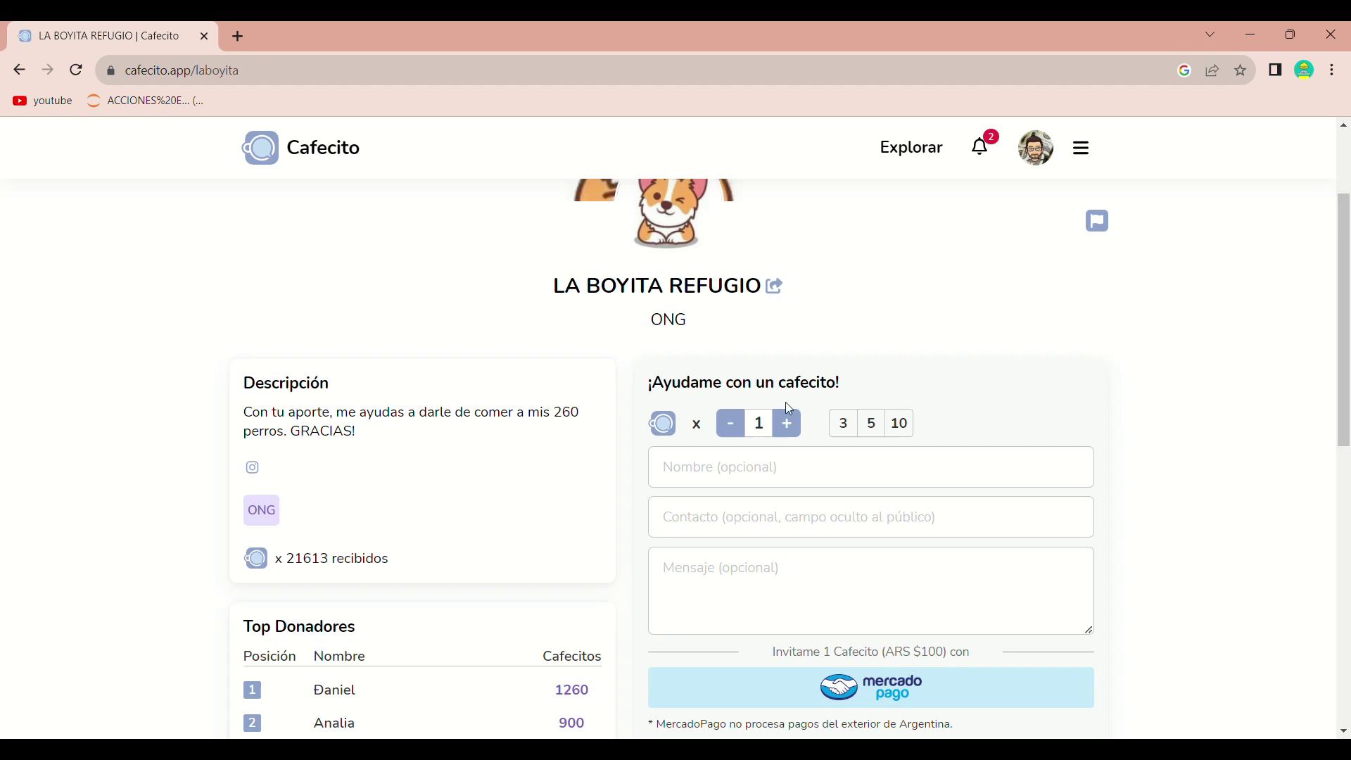
Set a donation of 3 Cafecitos to LA BOYITA REFUGIO, enter the donor's name, and continue to pay with MercadoPago.
{"action": "left_click", "coordinate": [792, 425]}
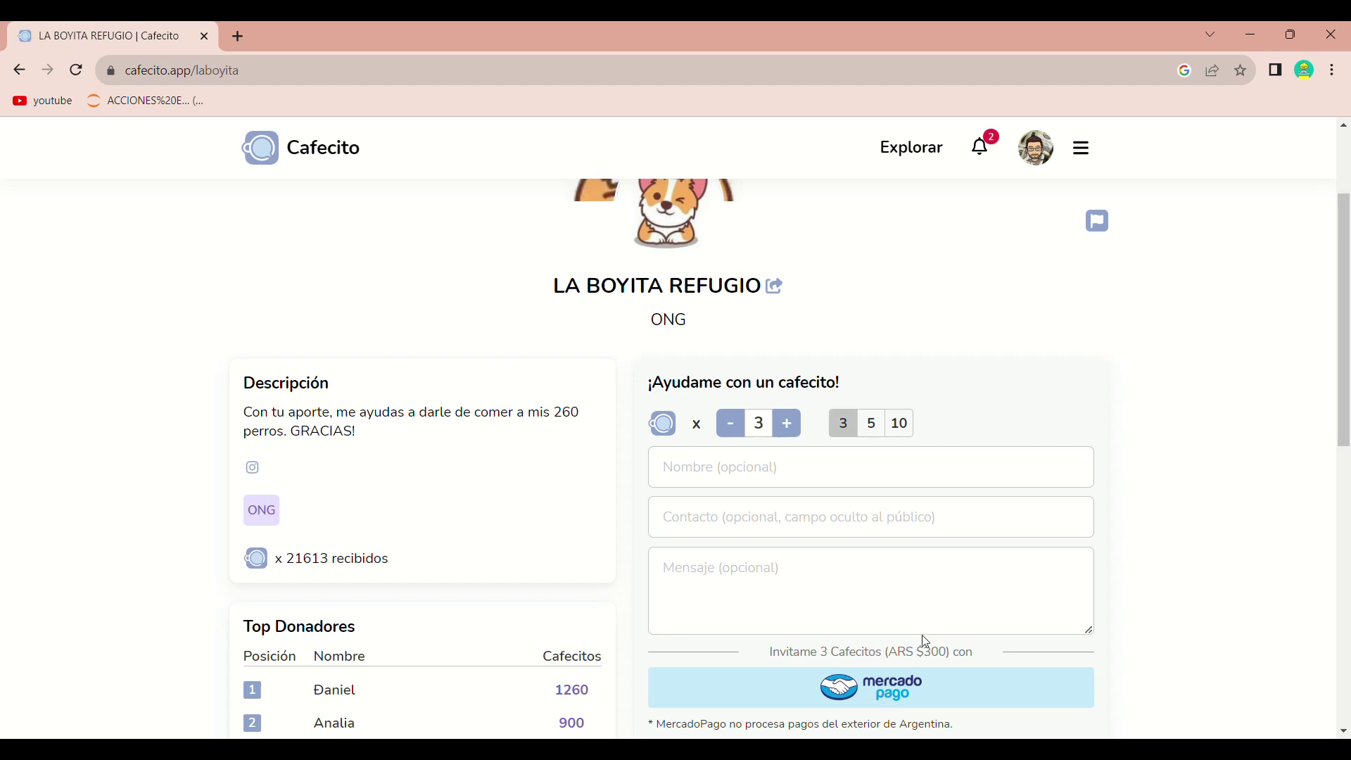
{"action": "left_click", "coordinate": [728, 476]}
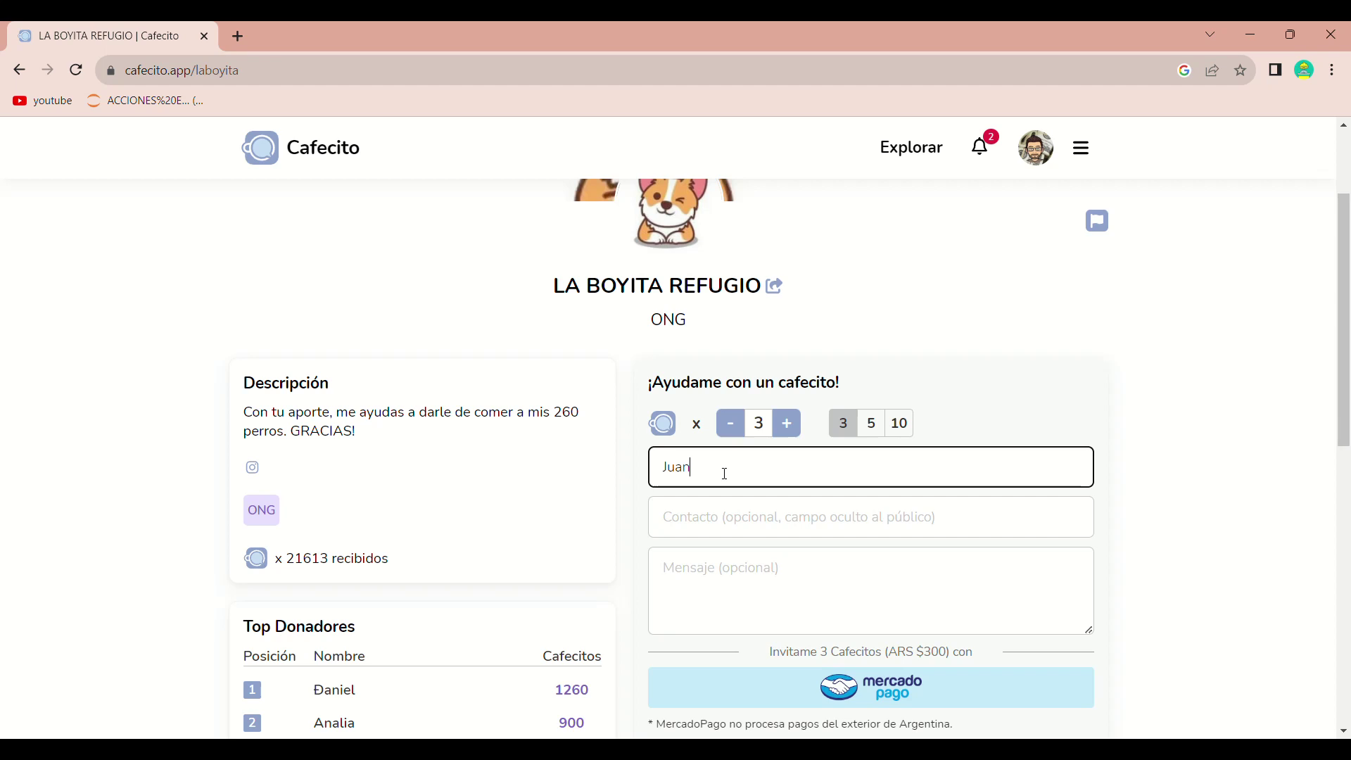
{"action": "scroll", "coordinate": [832, 581], "scroll_direction": "down", "scroll_amount": 1}
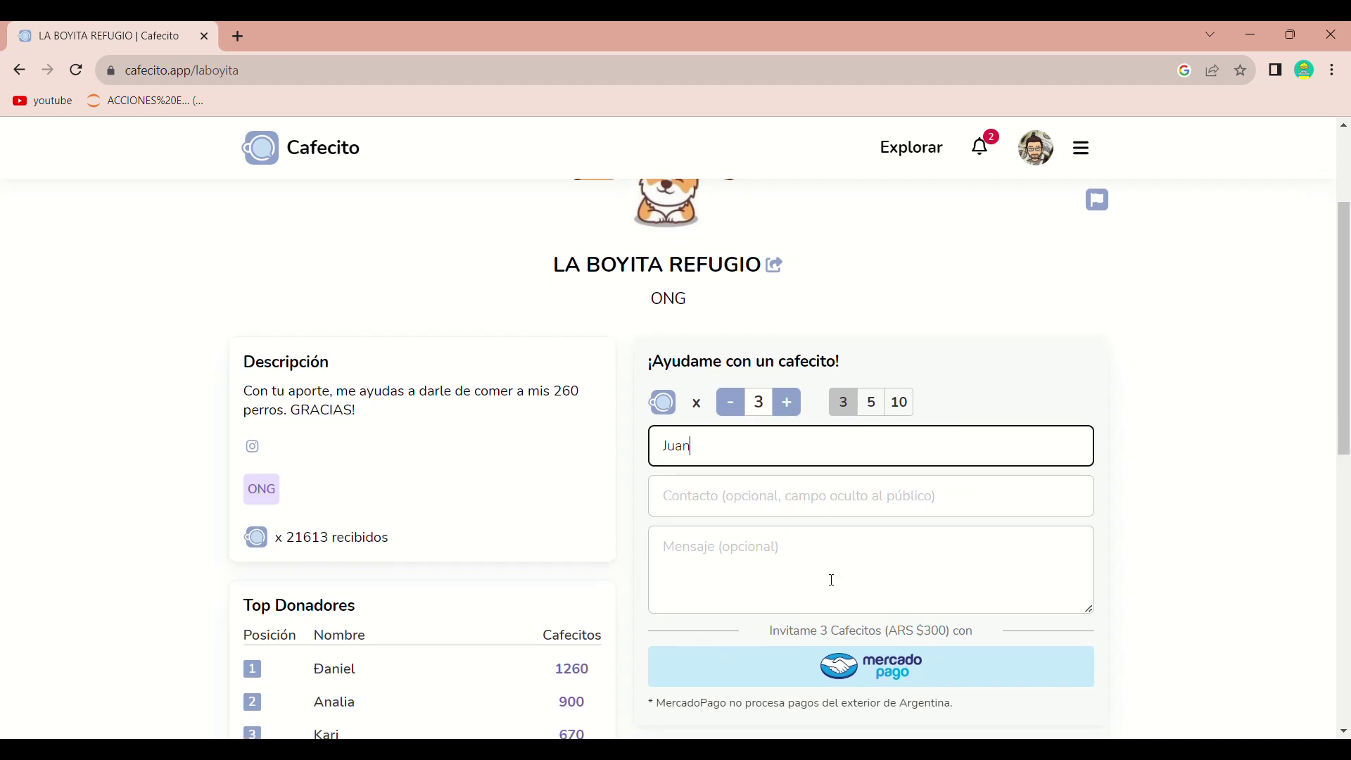
{"action": "scroll", "coordinate": [832, 580], "scroll_direction": "down", "scroll_amount": 1}
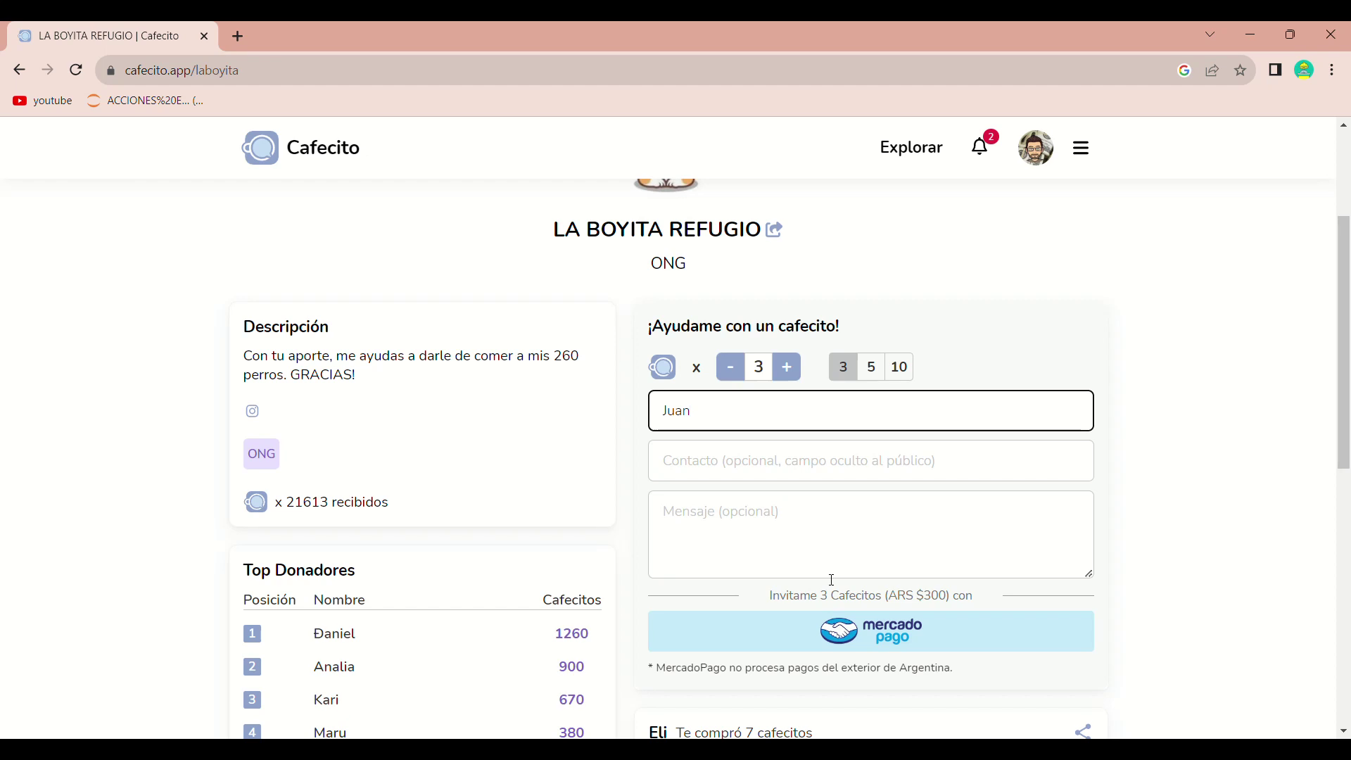
{"action": "left_click", "coordinate": [807, 633]}
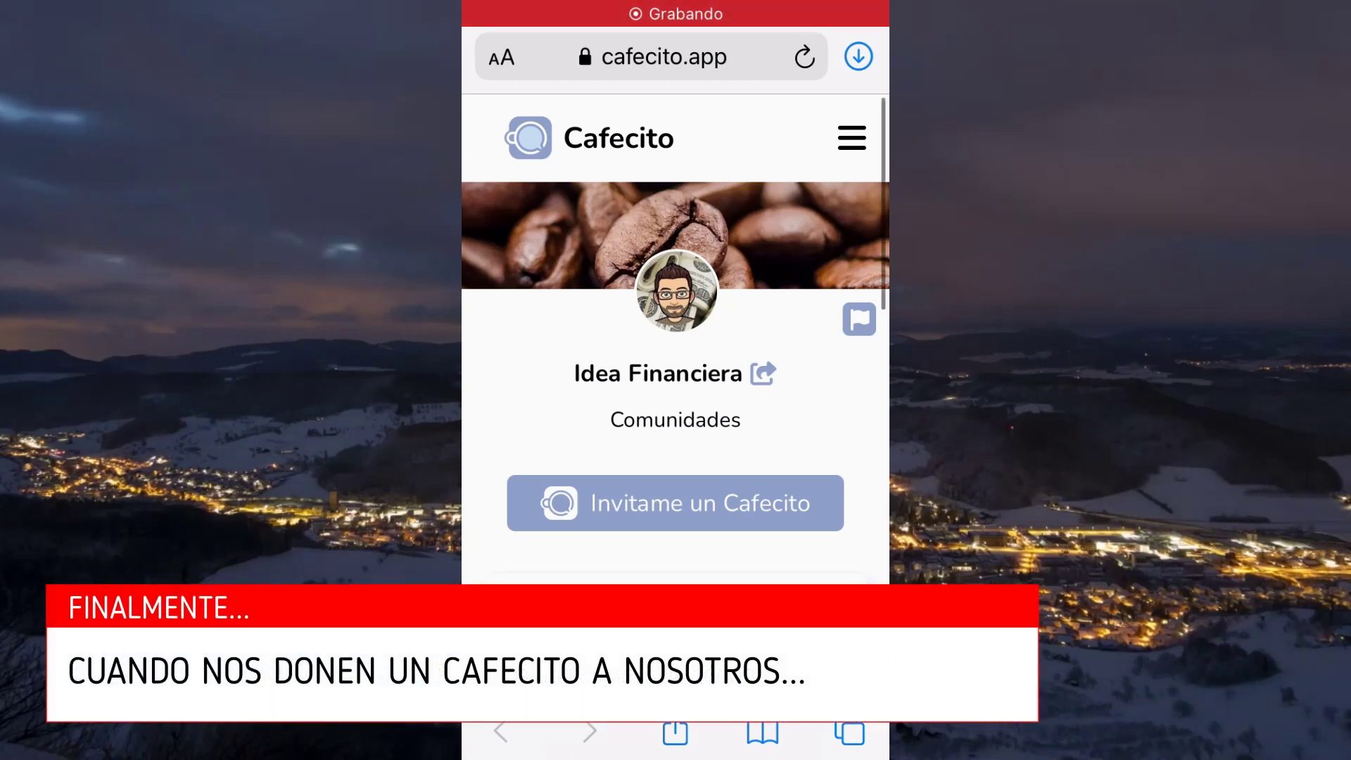
Examine the description, received Cafecitos and top donors on the Idea Financiera profile on the phone.
{"action": "scroll", "coordinate": [675, 351], "scroll_direction": "down", "scroll_amount": 10}
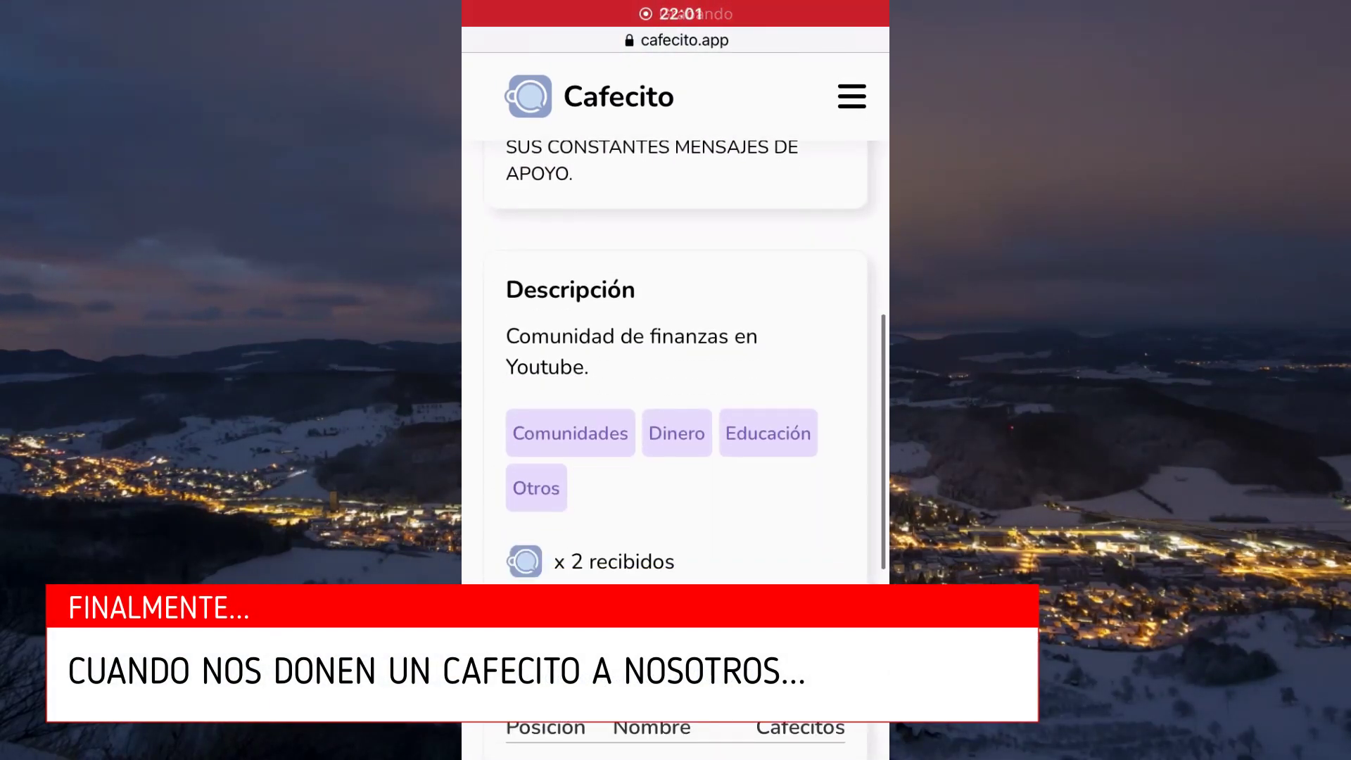
{"action": "scroll", "coordinate": [675, 352], "scroll_direction": "down", "scroll_amount": 3}
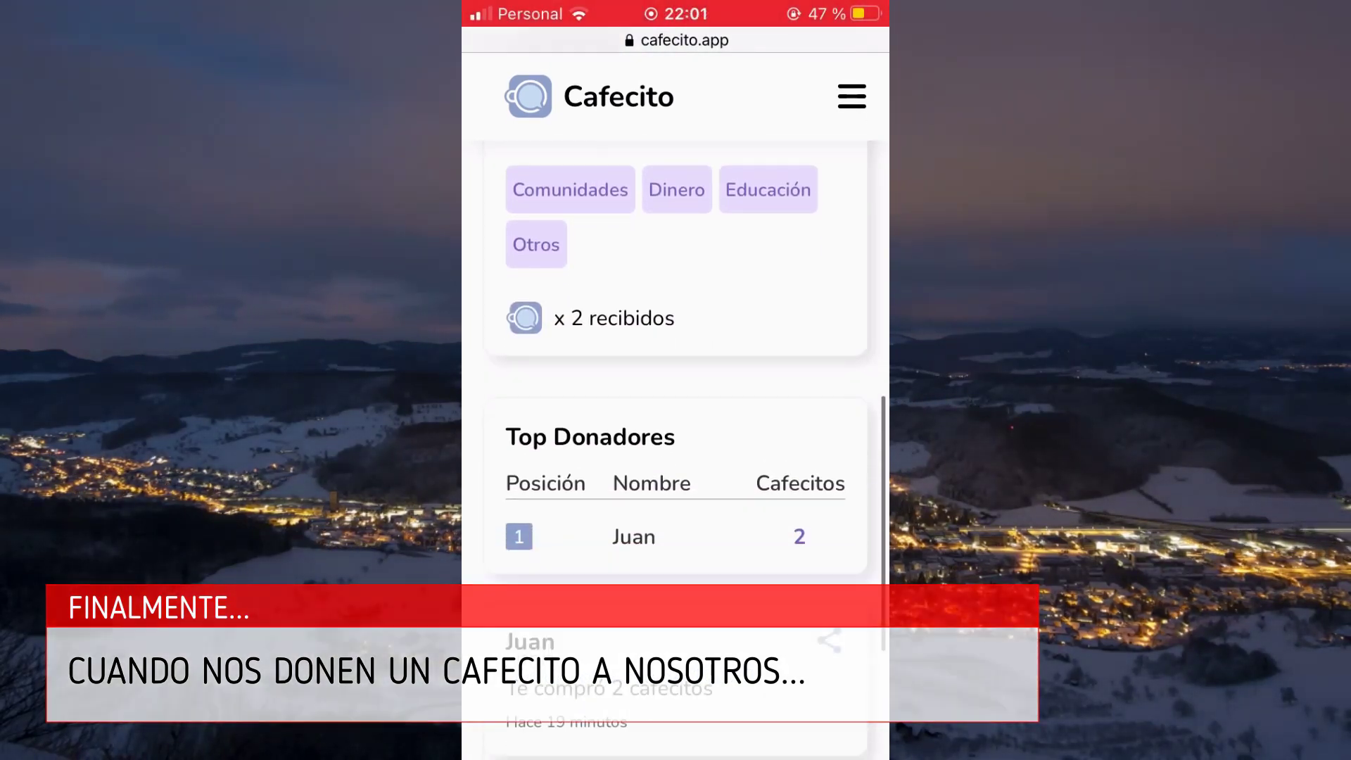
Check the individual donation entry below the top donors, and return to the donation goal on the Idea Financiera profile.
{"action": "scroll", "coordinate": [675, 422], "scroll_direction": "down", "scroll_amount": 2}
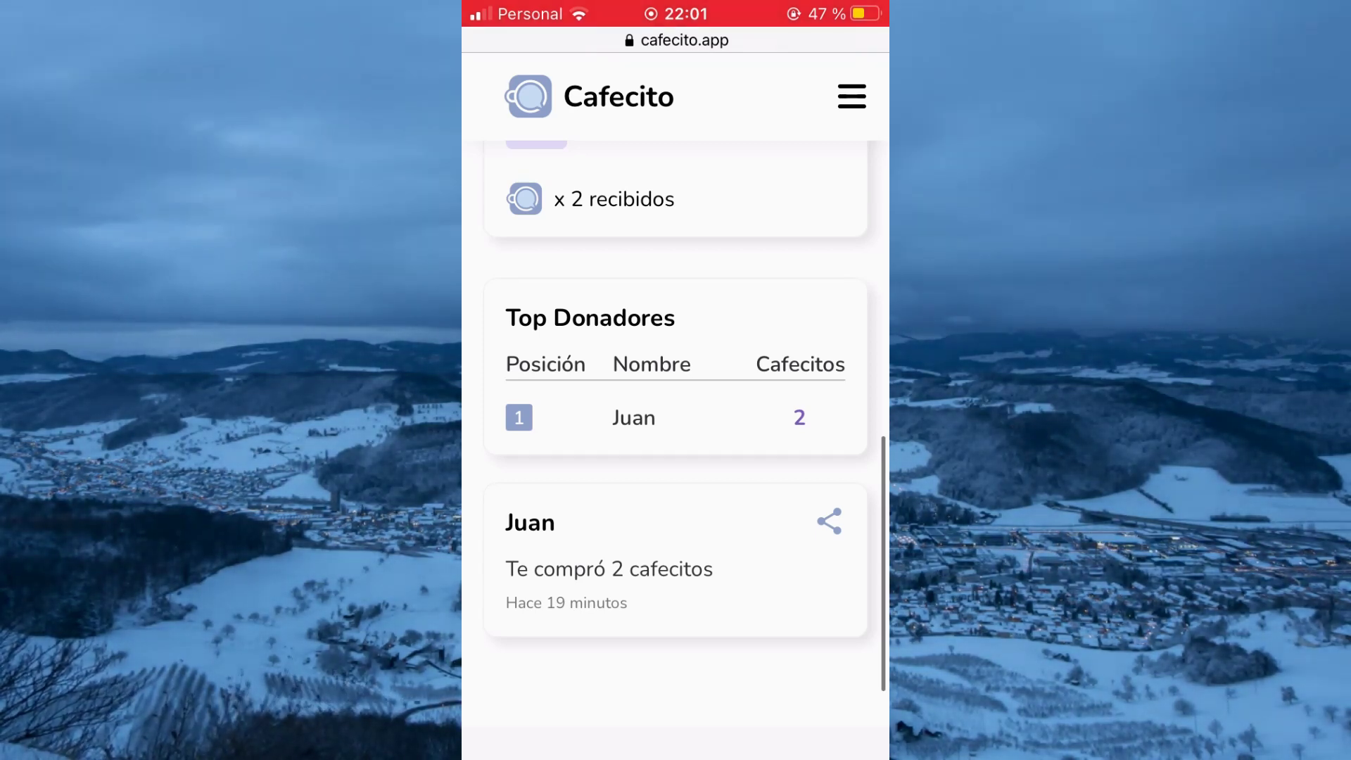
{"action": "scroll", "coordinate": [675, 422], "scroll_direction": "up", "scroll_amount": 4}
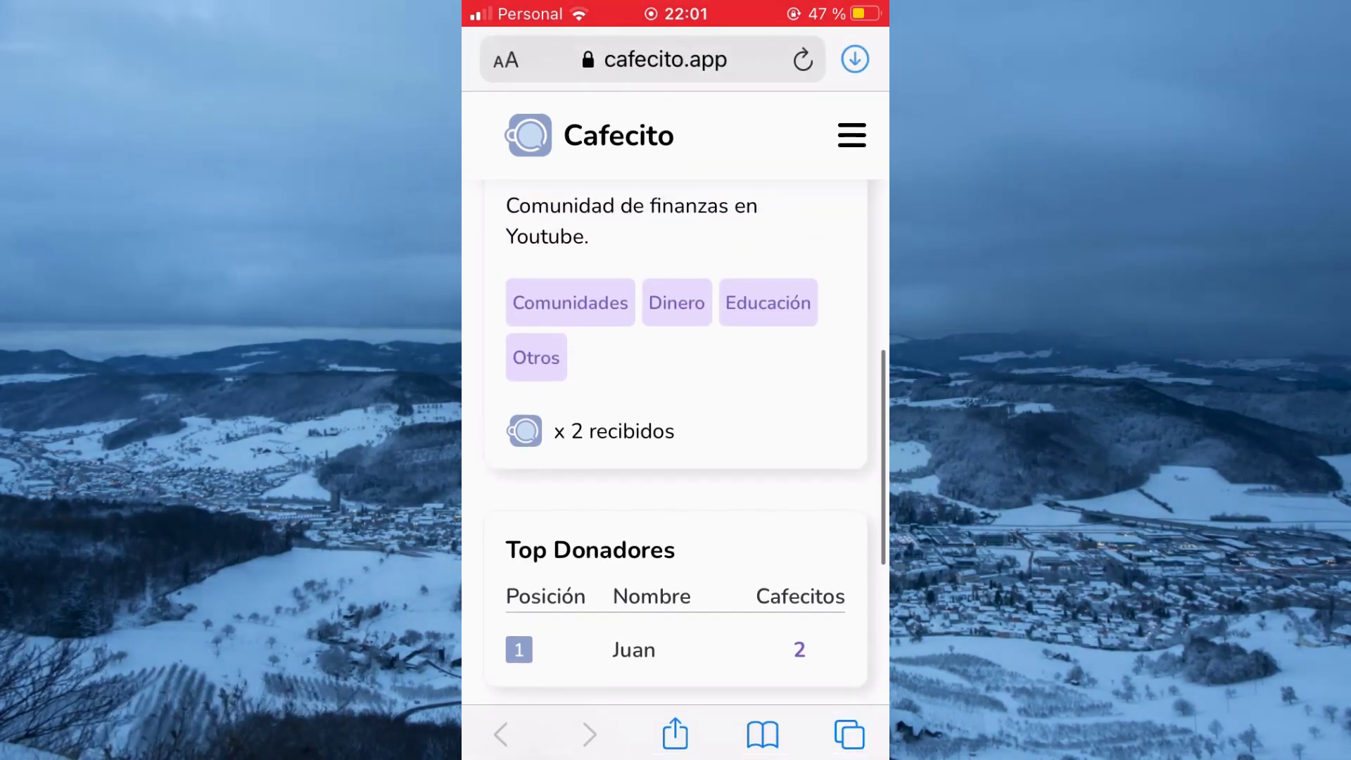
{"action": "scroll", "coordinate": [675, 422], "scroll_direction": "up", "scroll_amount": 10}
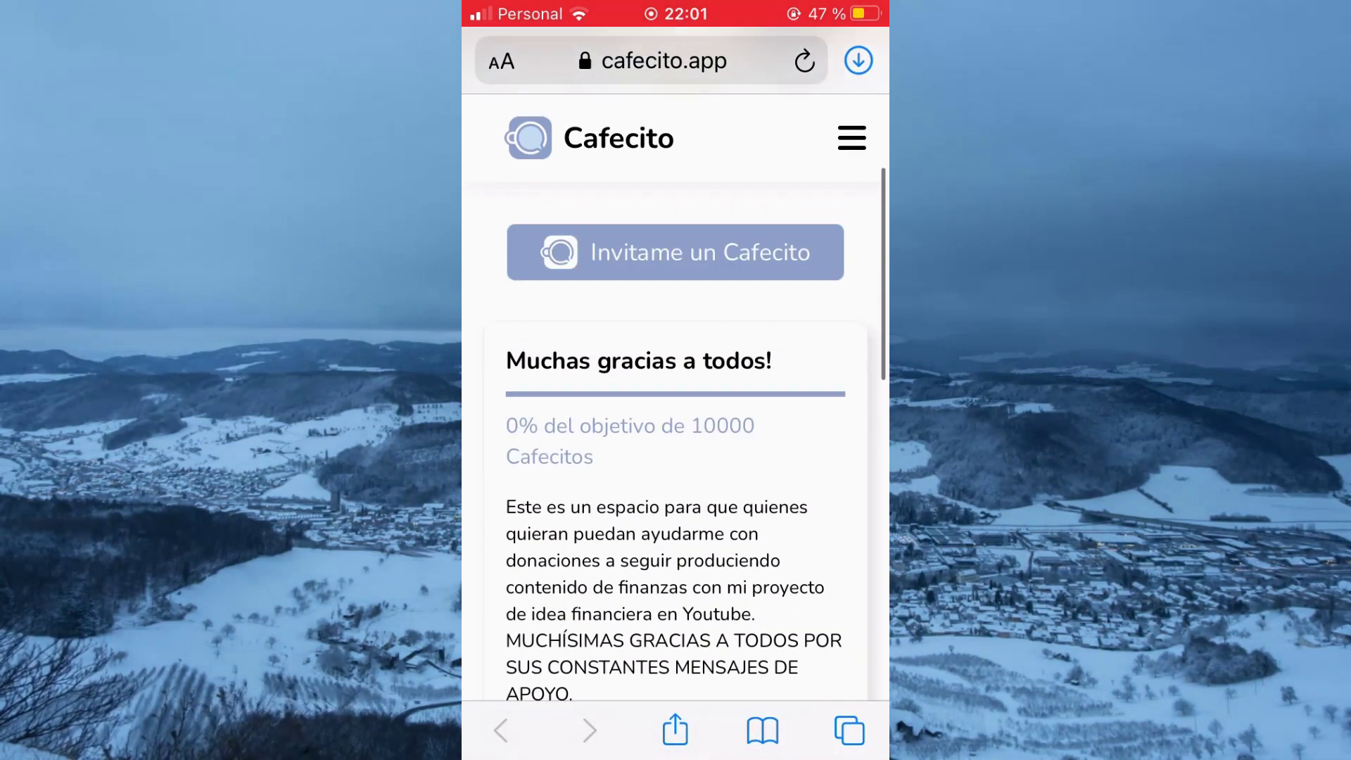
{"action": "scroll", "coordinate": [675, 422], "scroll_direction": "down", "scroll_amount": 3}
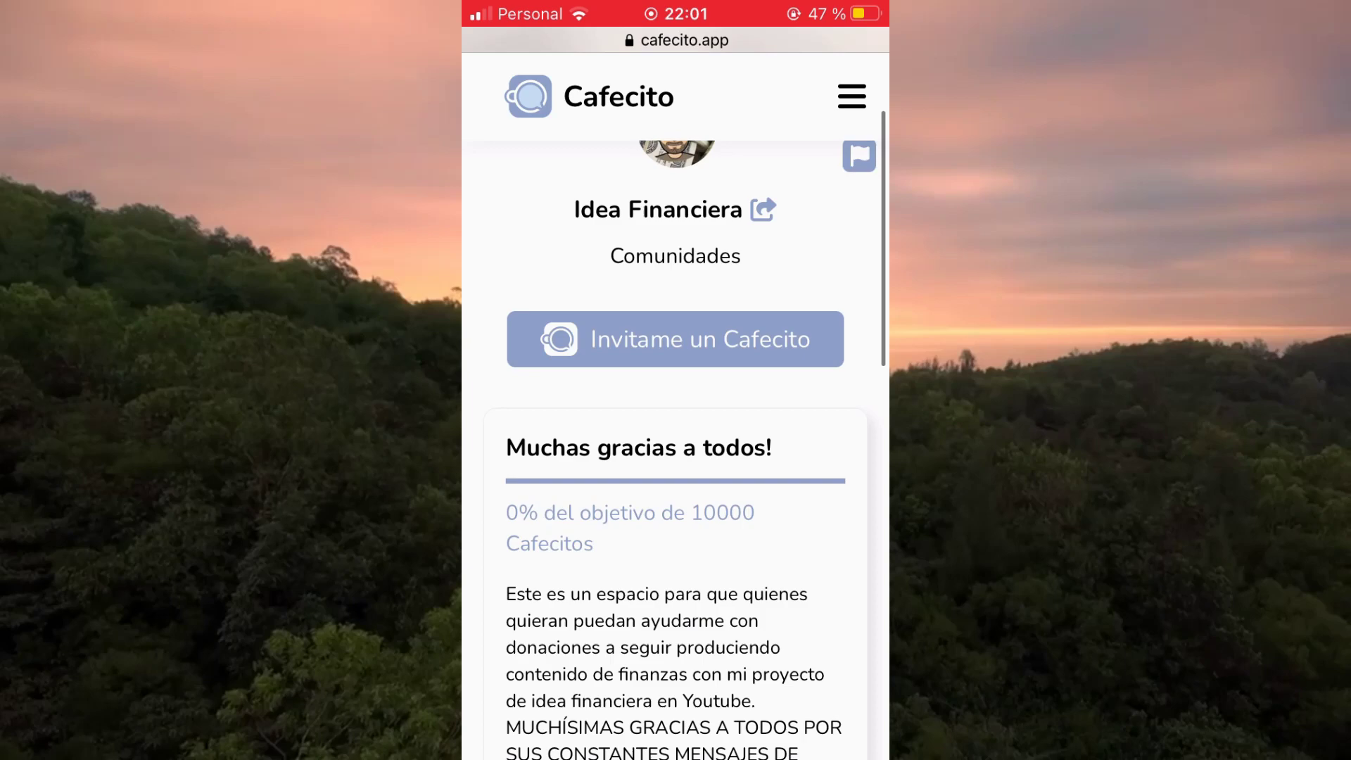
Leave the browser and open the Mercado Pago app from the phone's Finanzas folder.
{"action": "key", "text": "super"}
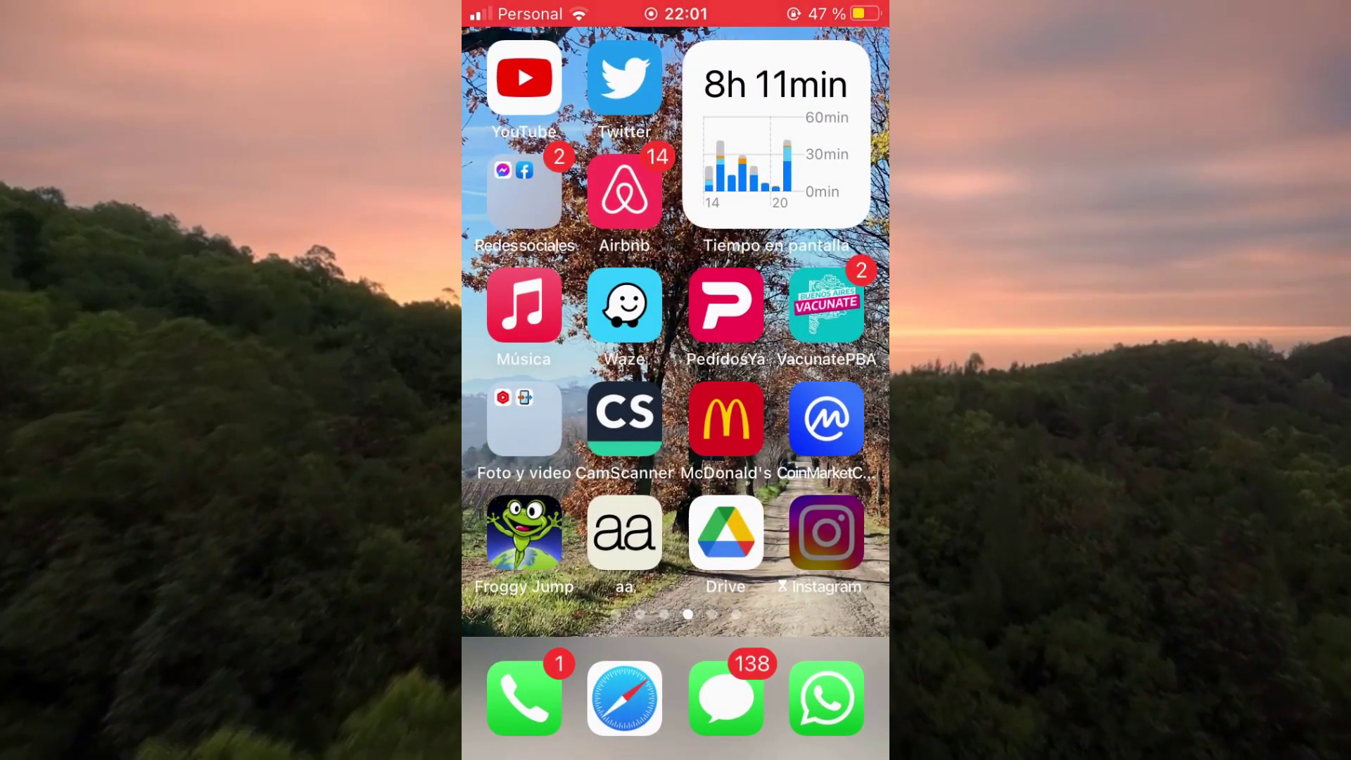
{"action": "left_click_drag", "start_coordinate": [535, 352], "coordinate": [816, 352]}
{"action": "left_click", "coordinate": [623, 533]}
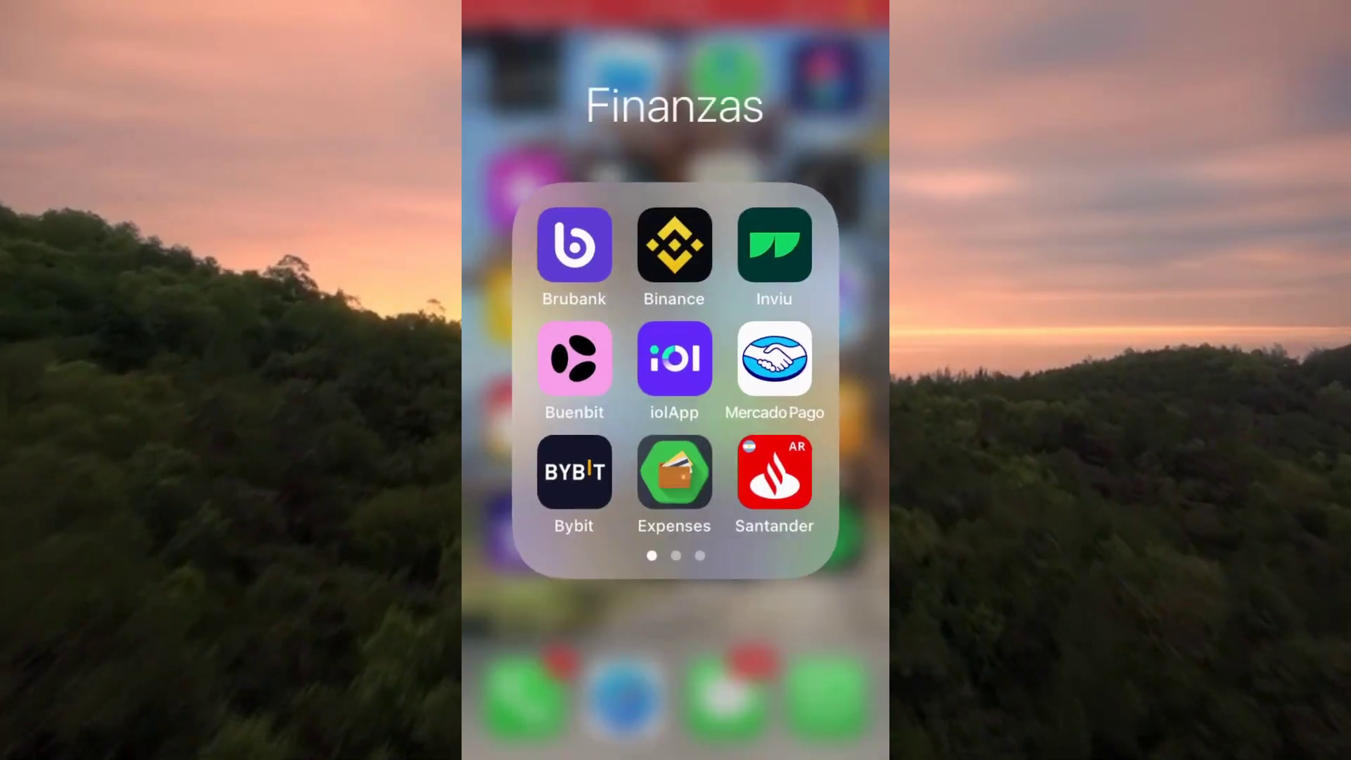
{"action": "left_click", "coordinate": [774, 358]}
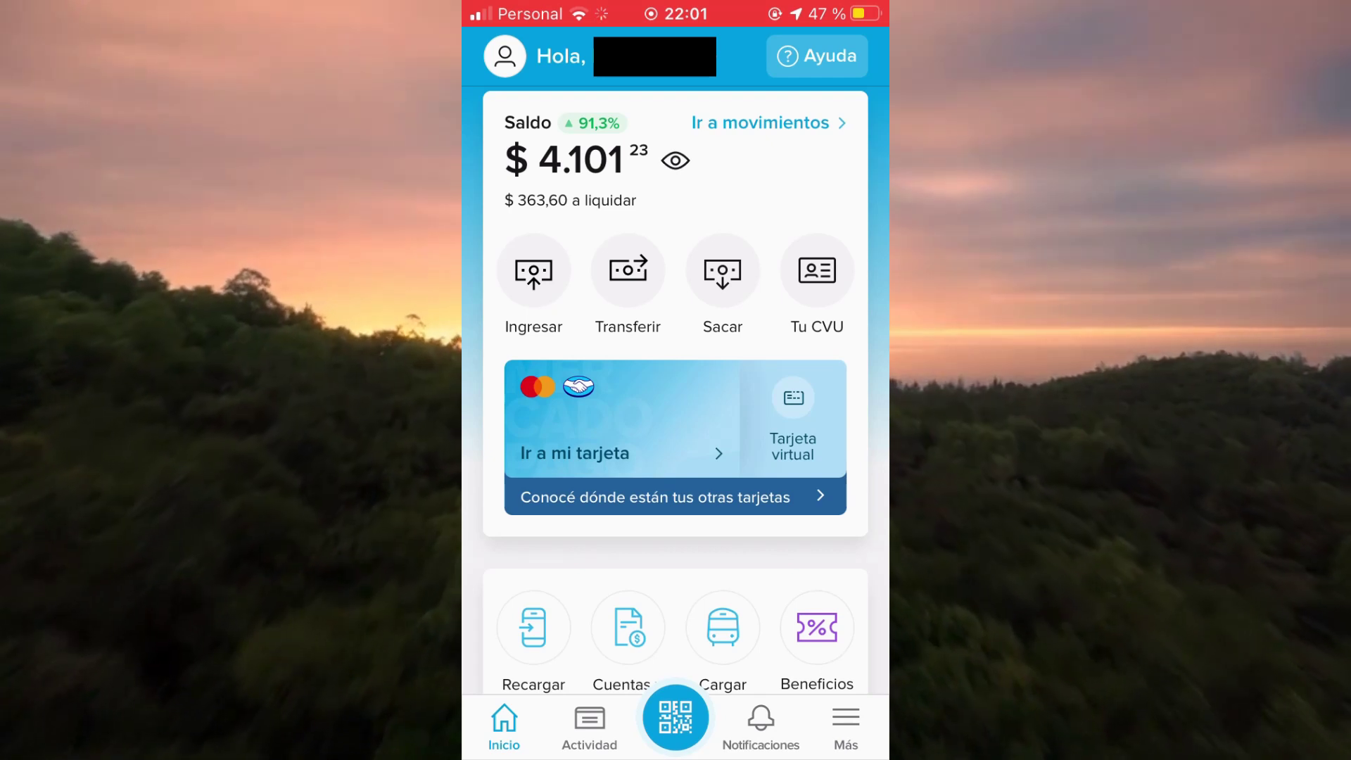